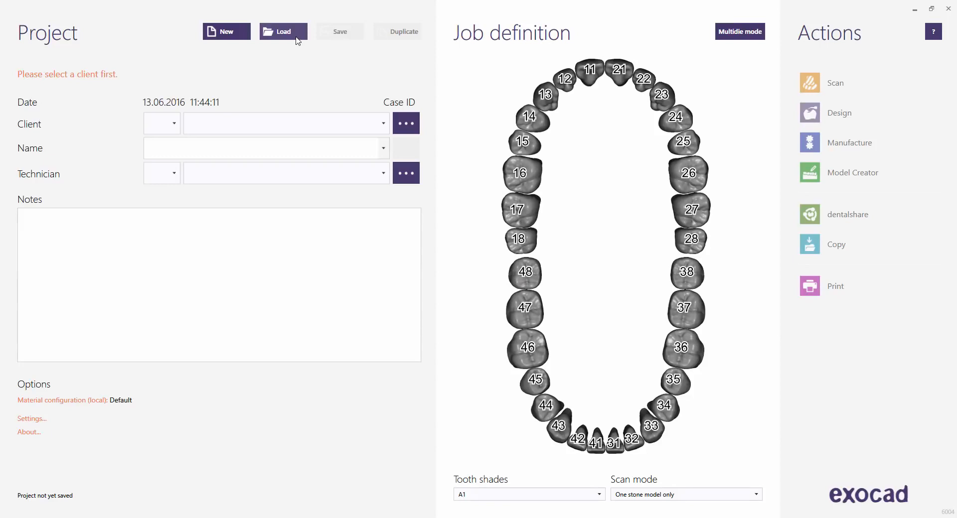
Load the sample project "Screw retained implant Bridge with virtual gingiva design".
click(283, 31)
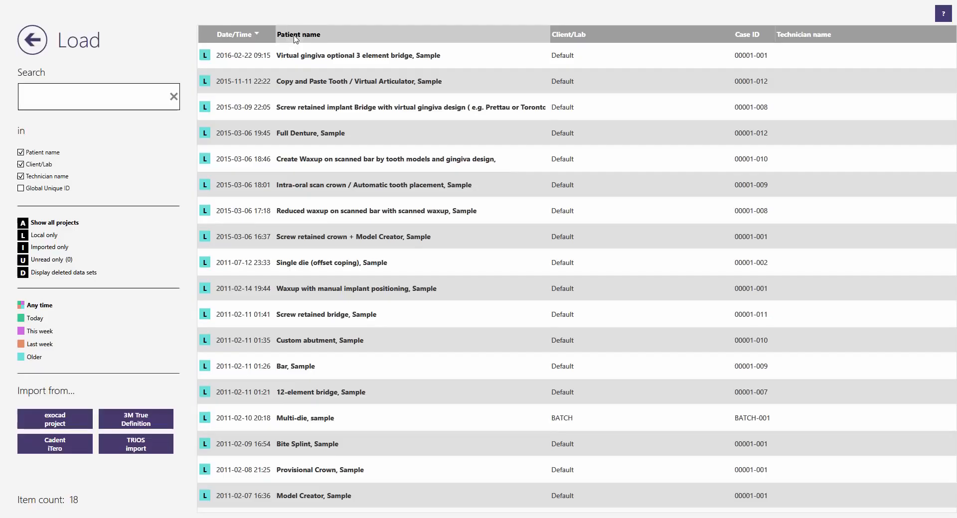
click(374, 109)
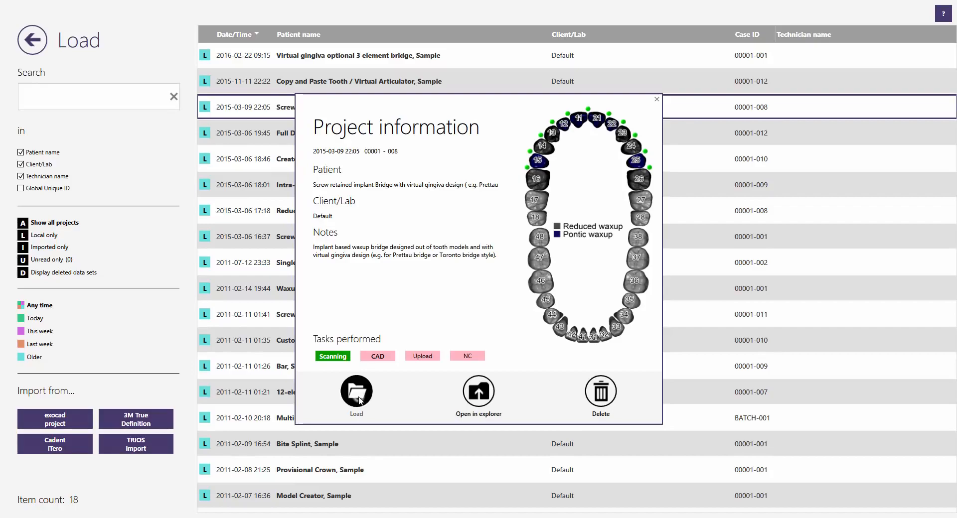
click(357, 394)
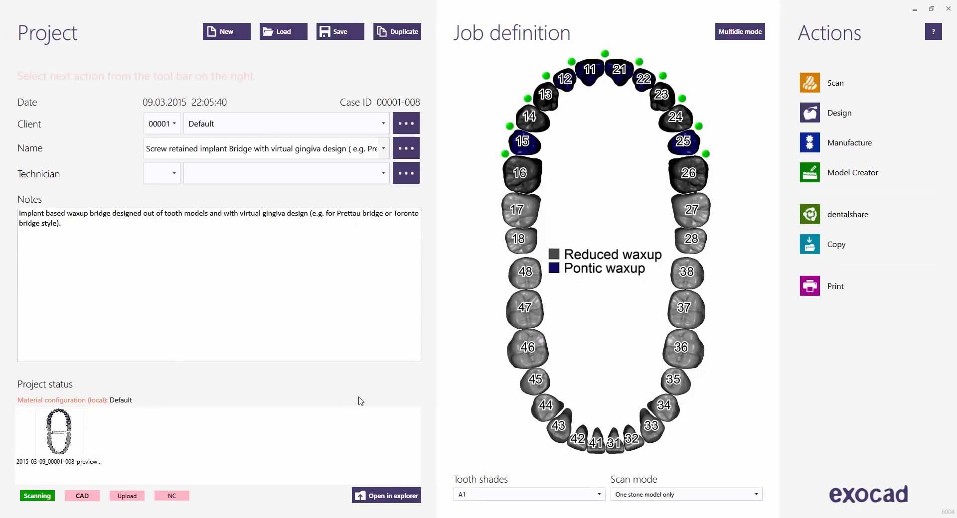
Review tooth 16's reduced waxup parameters, checking the choices for waxup scanning and virtual gingiva design mode.
click(535, 175)
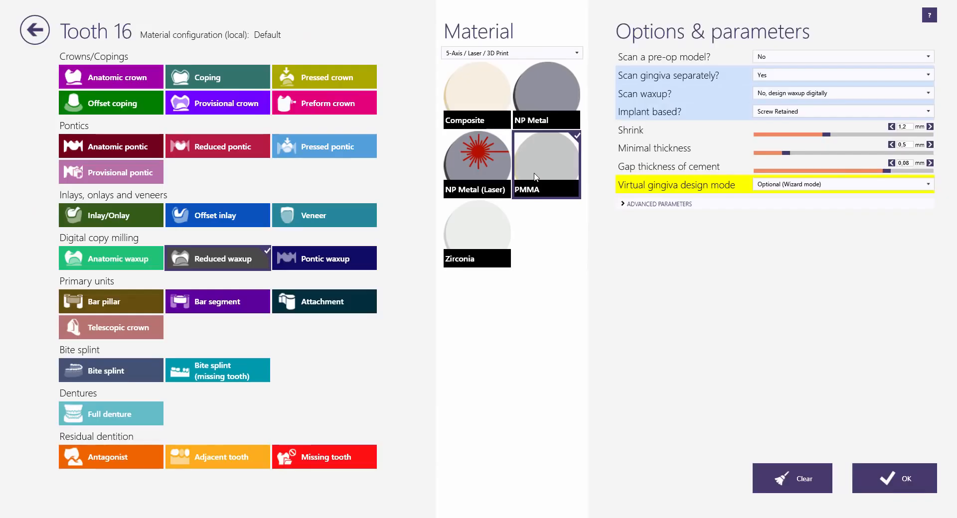
click(928, 95)
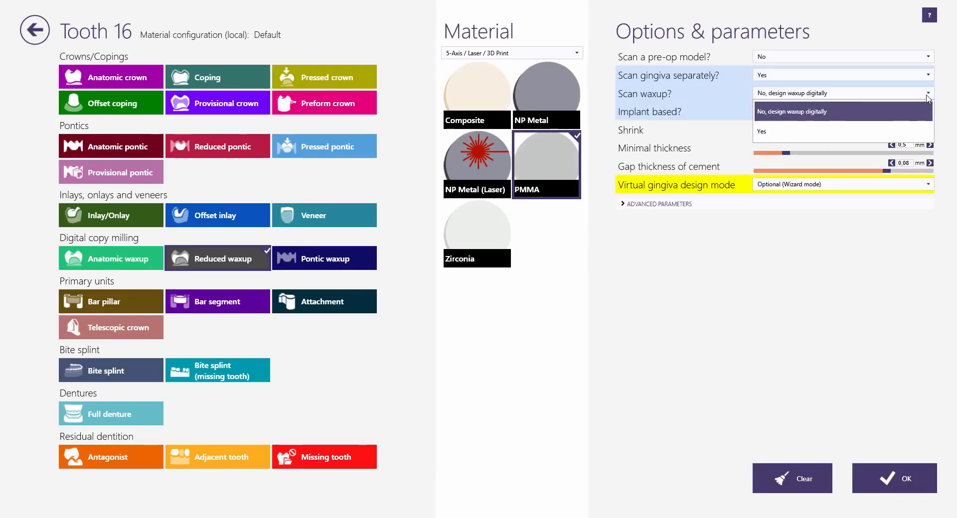
click(928, 95)
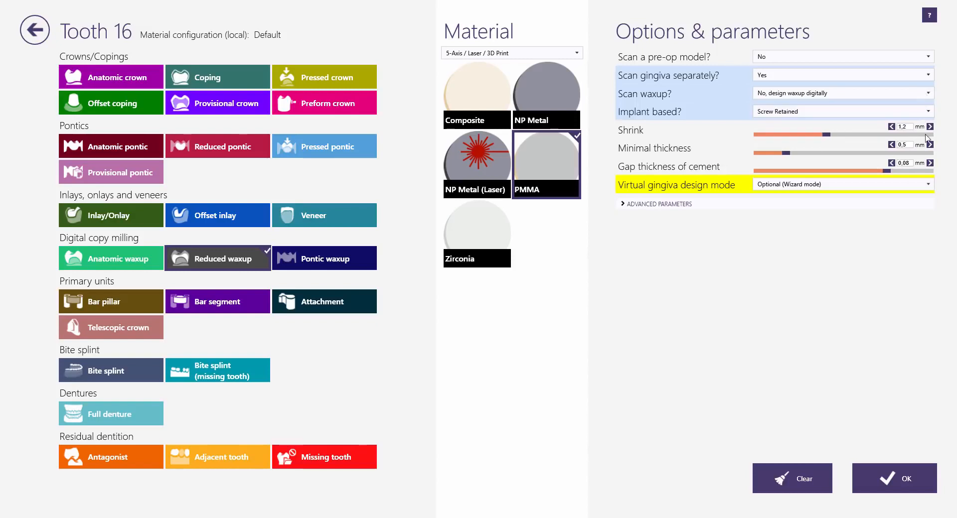
click(928, 185)
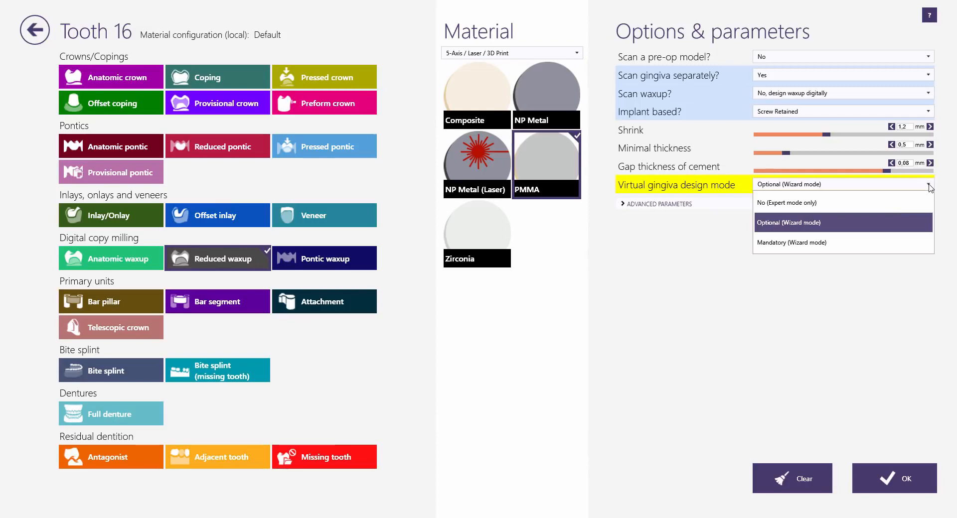
click(929, 188)
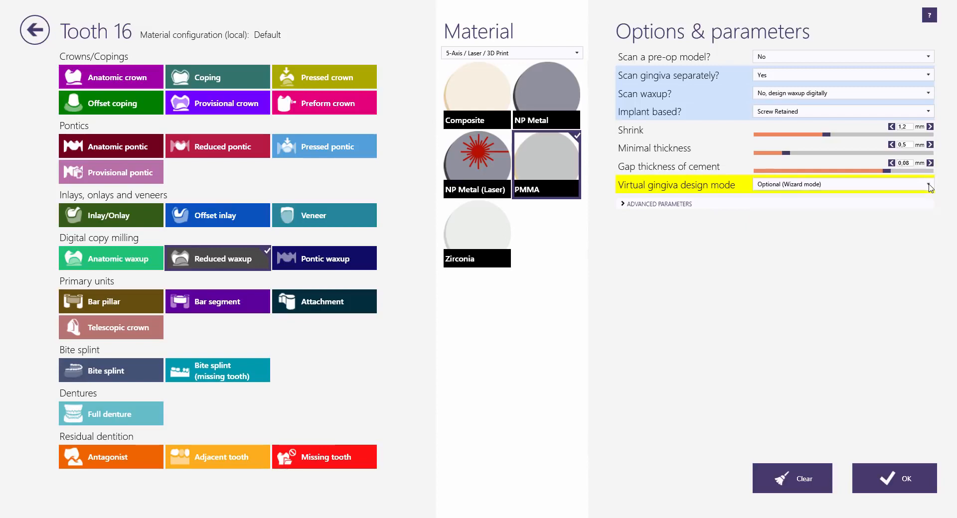
click(892, 486)
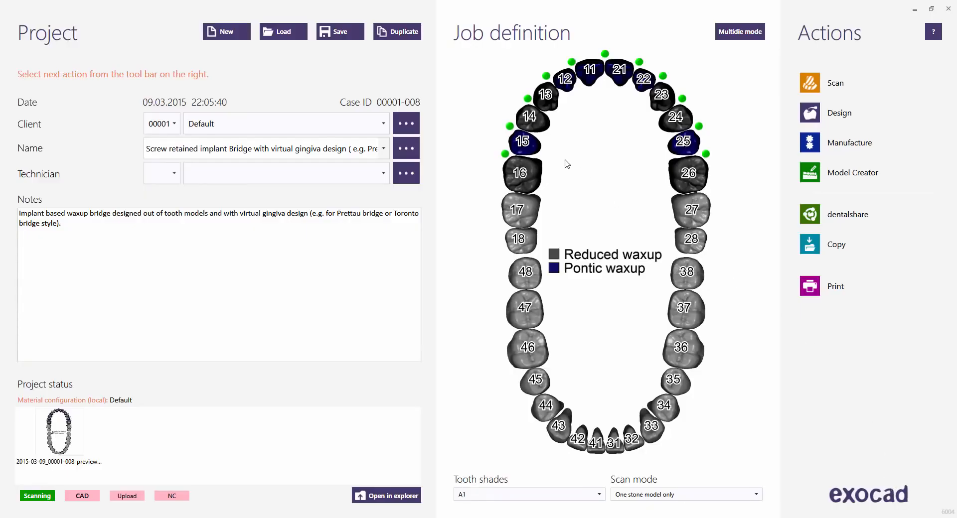
Review tooth 15's pontic waxup parameters, checking its waxup scanning and virtual gingiva design mode choices.
click(533, 145)
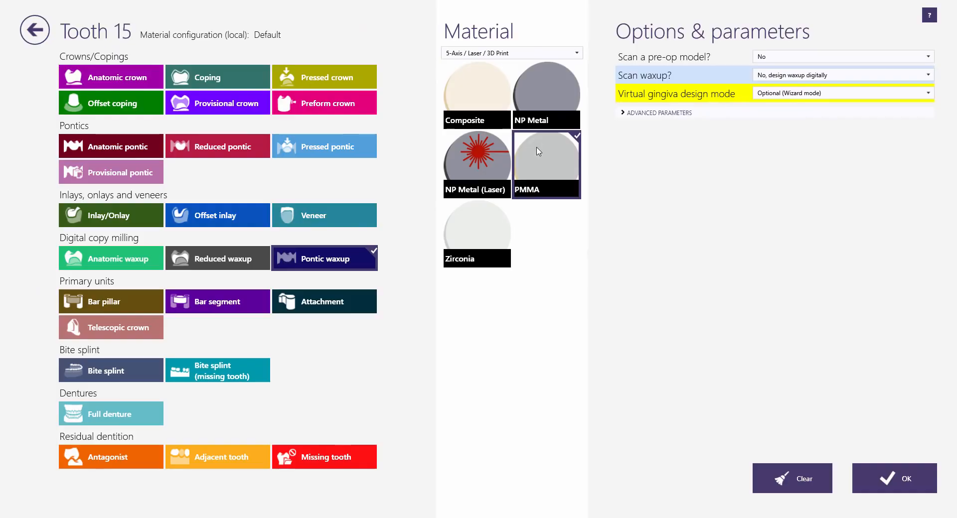
click(929, 75)
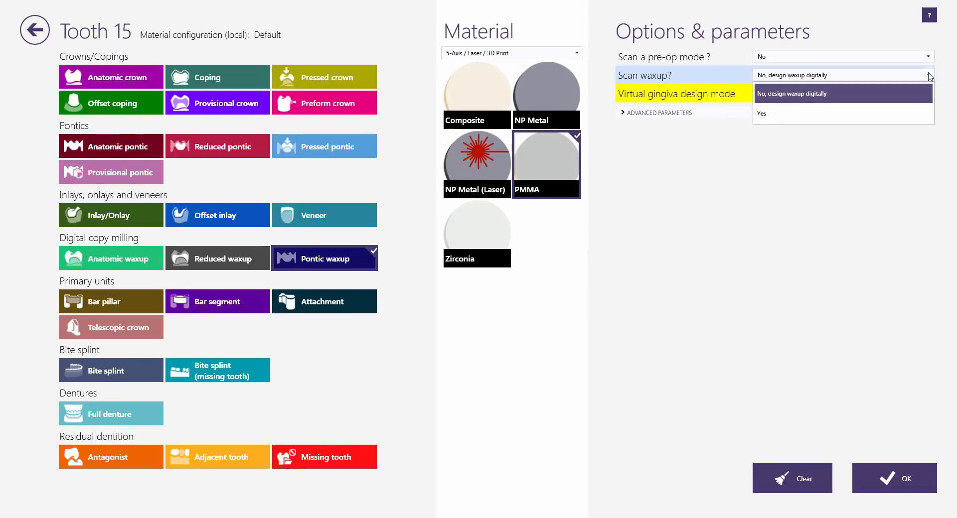
click(929, 76)
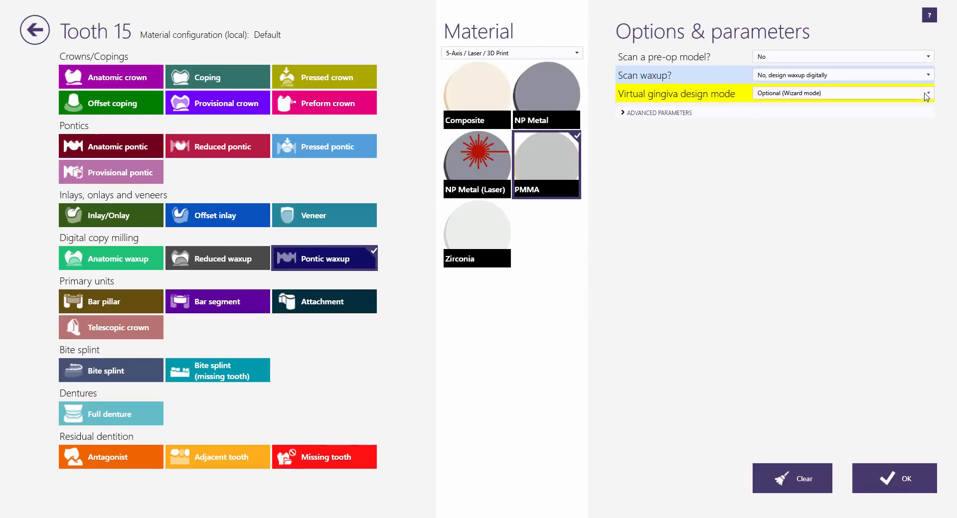
click(926, 94)
click(926, 96)
click(900, 469)
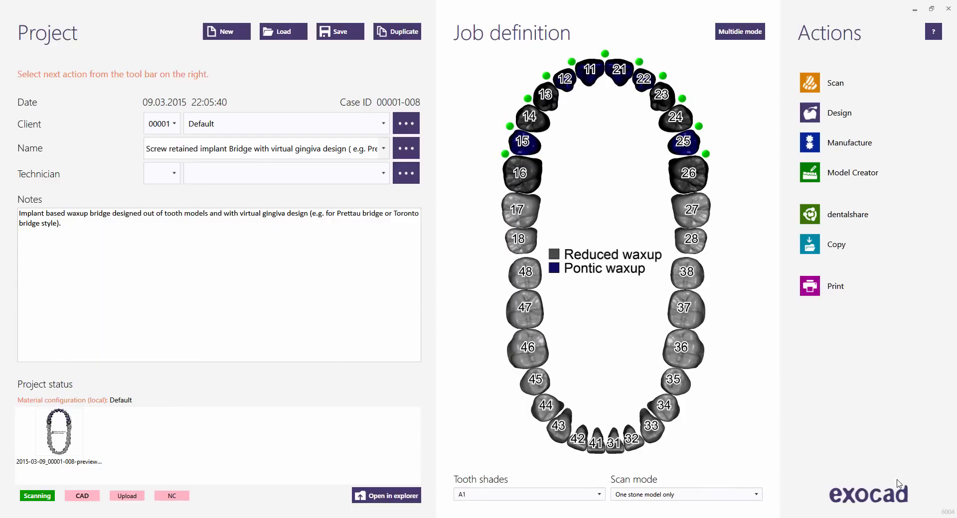
Start designing the case and go through the emergence profile stages of all implant teeth without adding margin points, up to tooth placement.
click(828, 114)
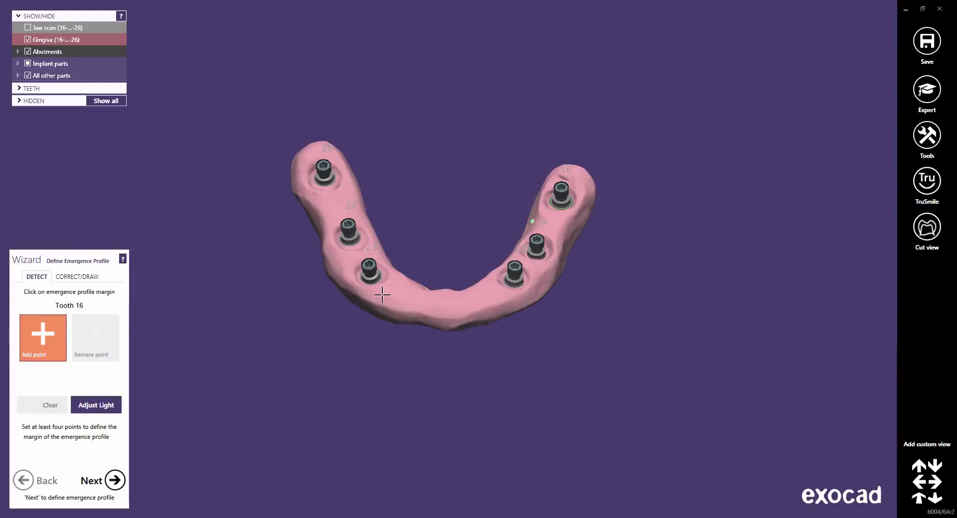
click(117, 491)
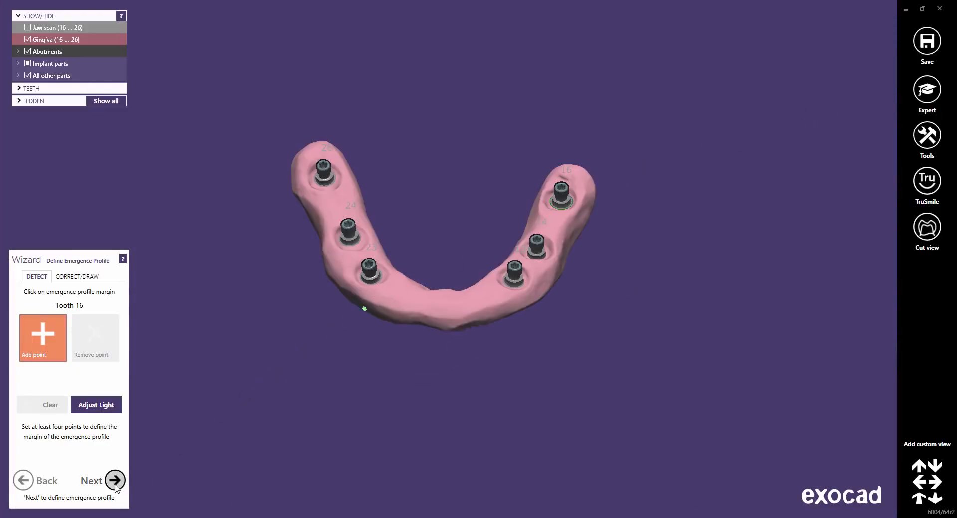
click(115, 486)
click(115, 485)
click(115, 484)
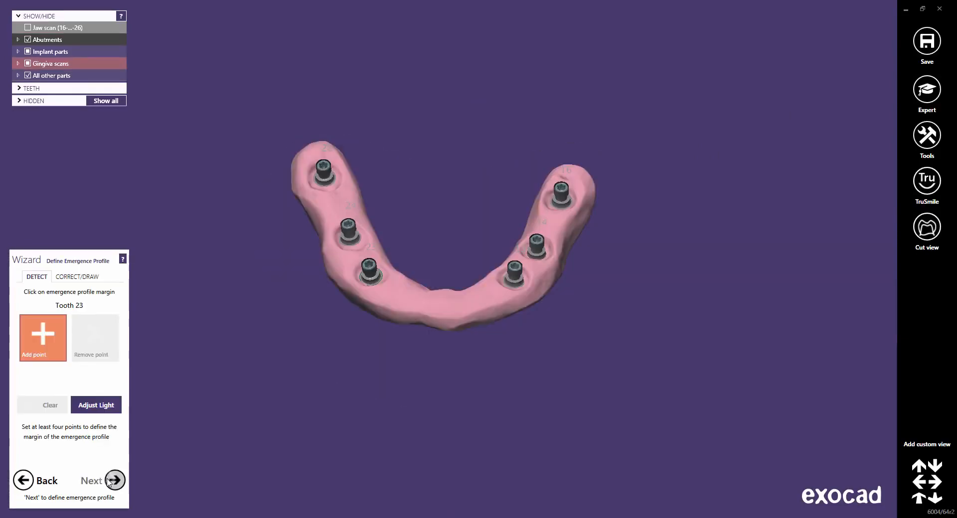
click(108, 481)
click(109, 481)
click(109, 481)
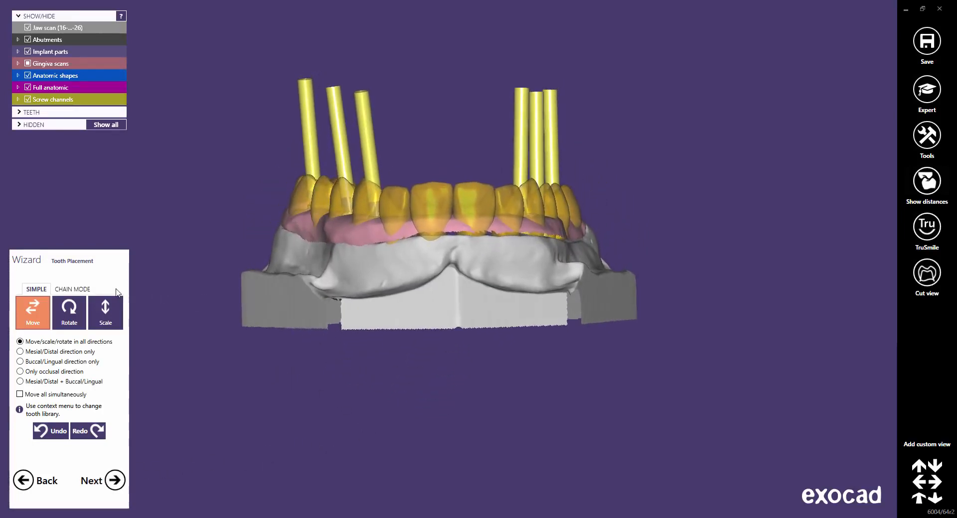
Switch tooth placement to chain mode and move the whole tooth row occlusally, away from the gingiva.
click(78, 289)
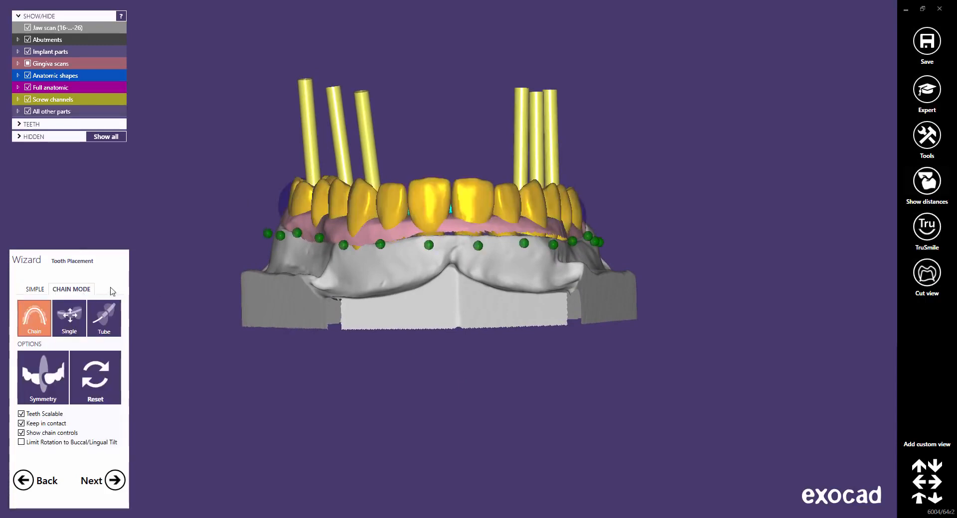
drag(427, 211, 428, 175)
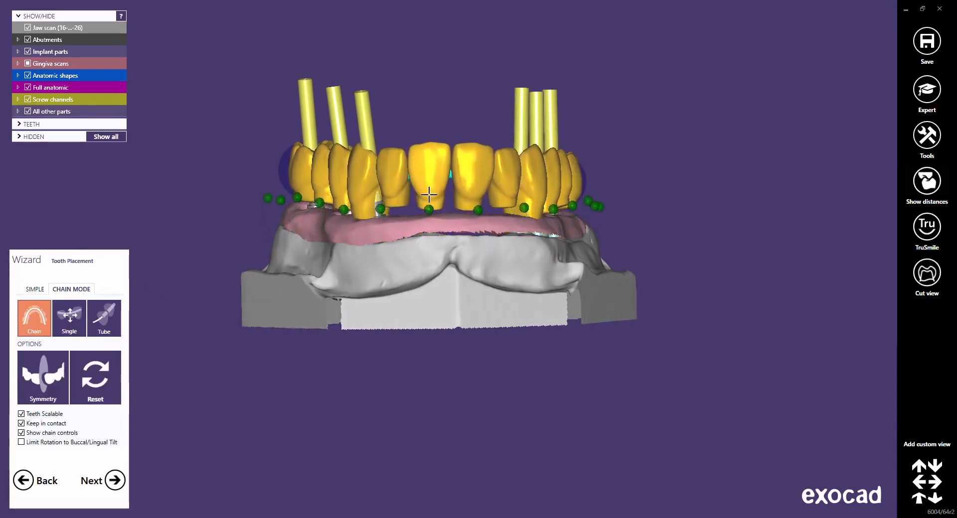
right_drag(428, 194, 572, 159)
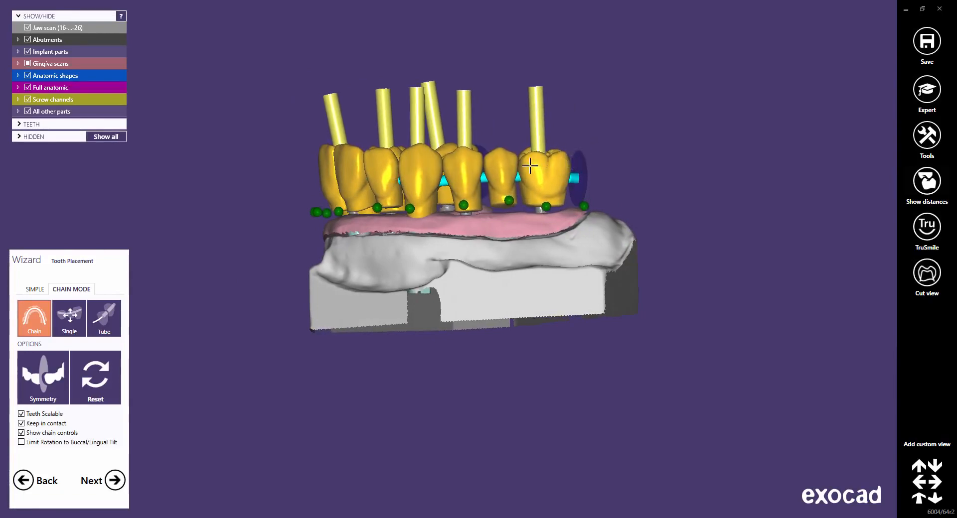
right_drag(398, 196, 503, 192)
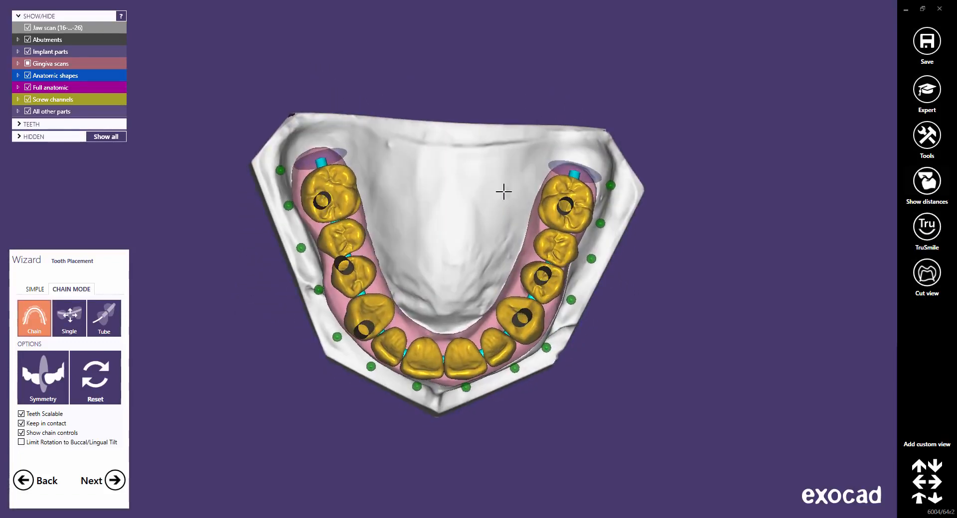
Lock the chain's control points at both posterior ends and shift the teeth slightly outward at canines 23 and 13.
click(282, 169)
click(613, 185)
click(612, 185)
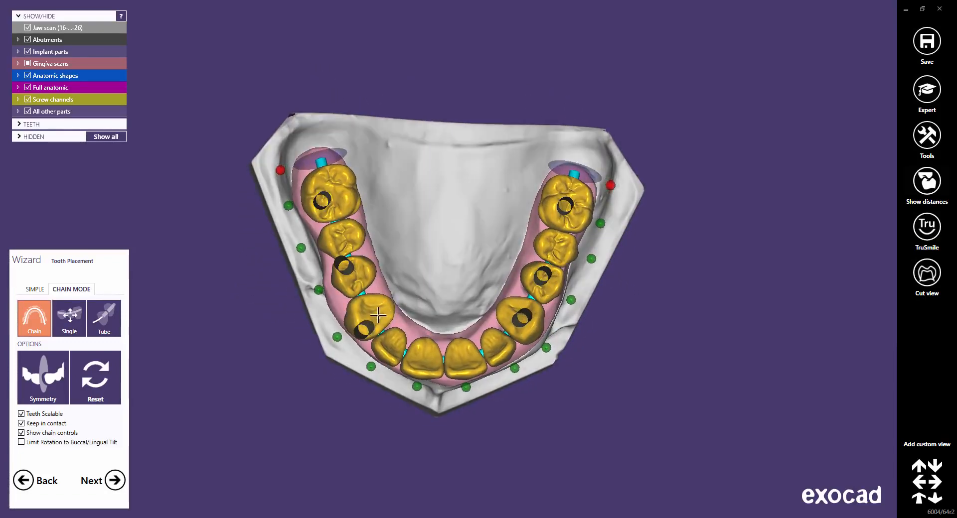
drag(378, 315, 376, 322)
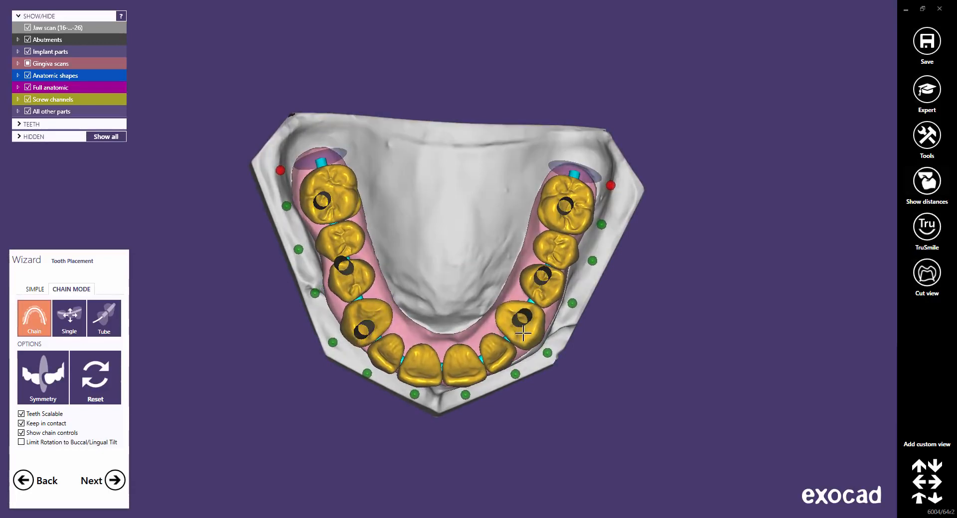
drag(523, 333, 525, 337)
right_drag(516, 341, 516, 336)
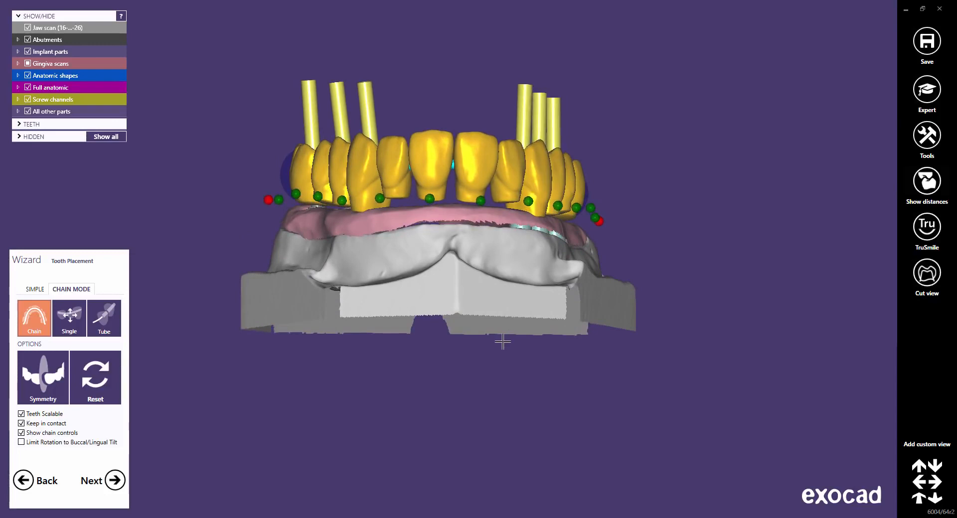
Accept the tooth placement, abutment bottoms and free-forming stages without further changes, up to the virtual waxup bottom.
click(113, 485)
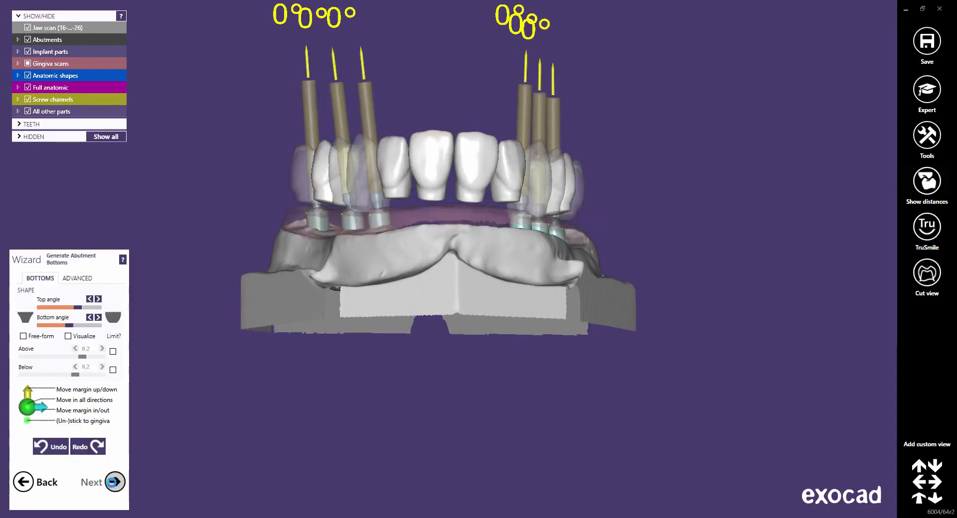
click(115, 482)
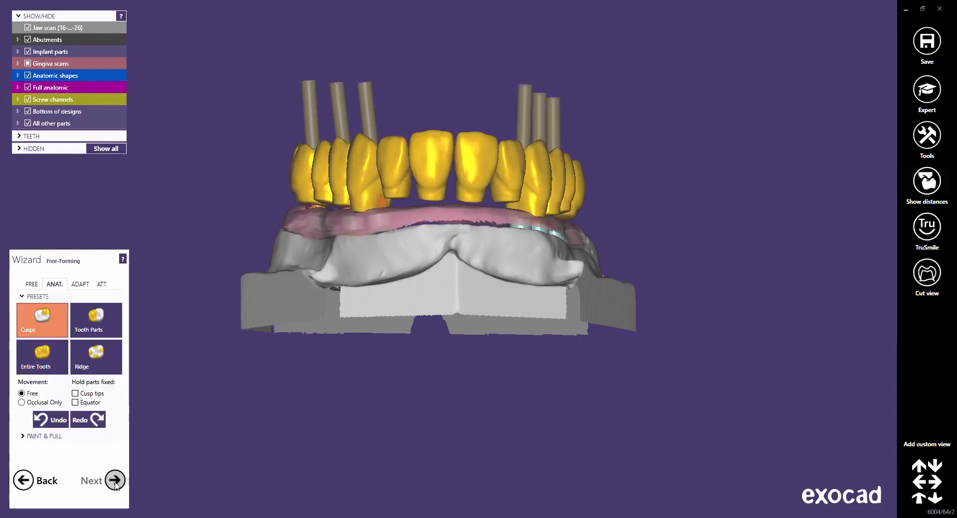
click(115, 485)
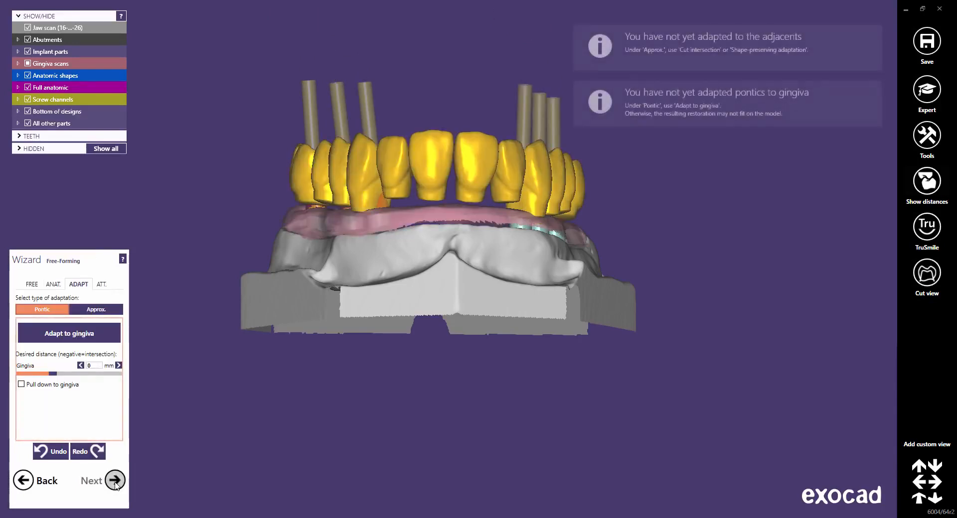
click(116, 482)
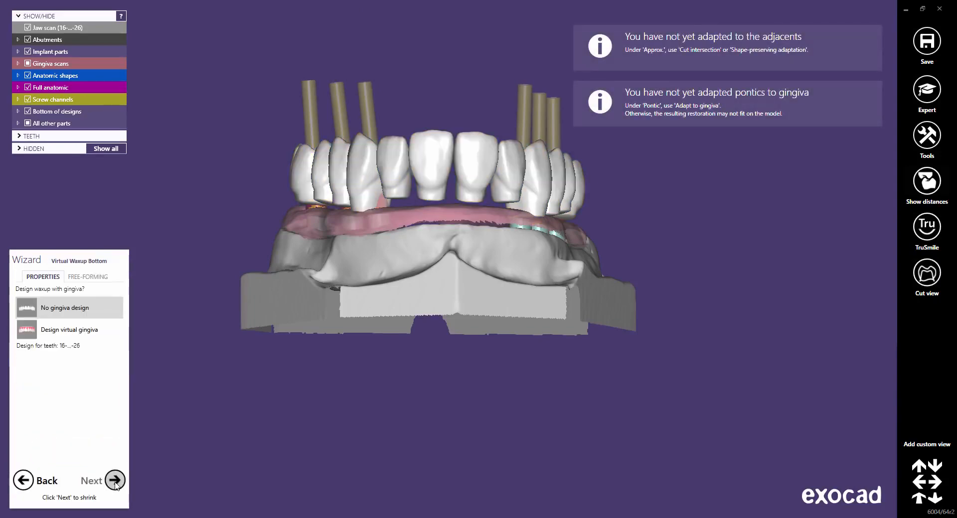
Choose virtual gingiva design for teeth 16 to 26, generate the waxup bottom and proceed to gingiva design.
click(69, 330)
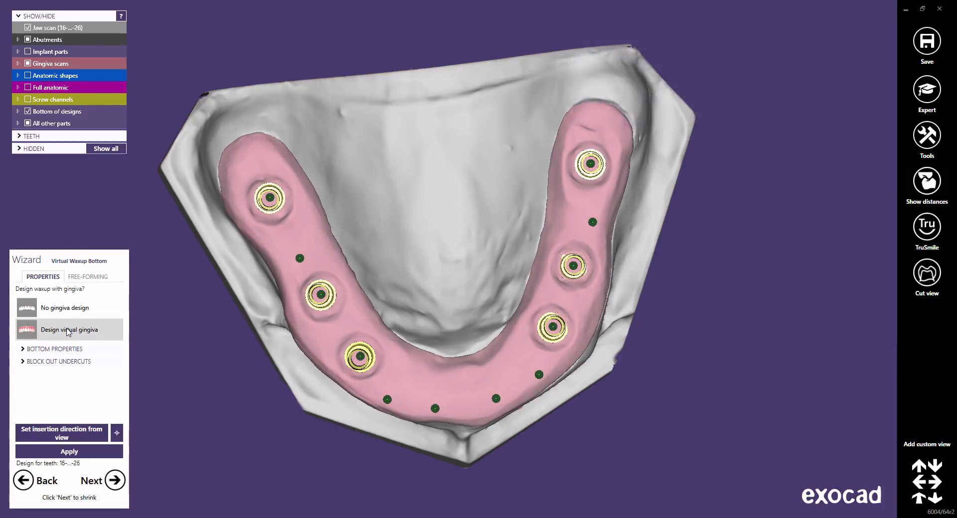
click(74, 454)
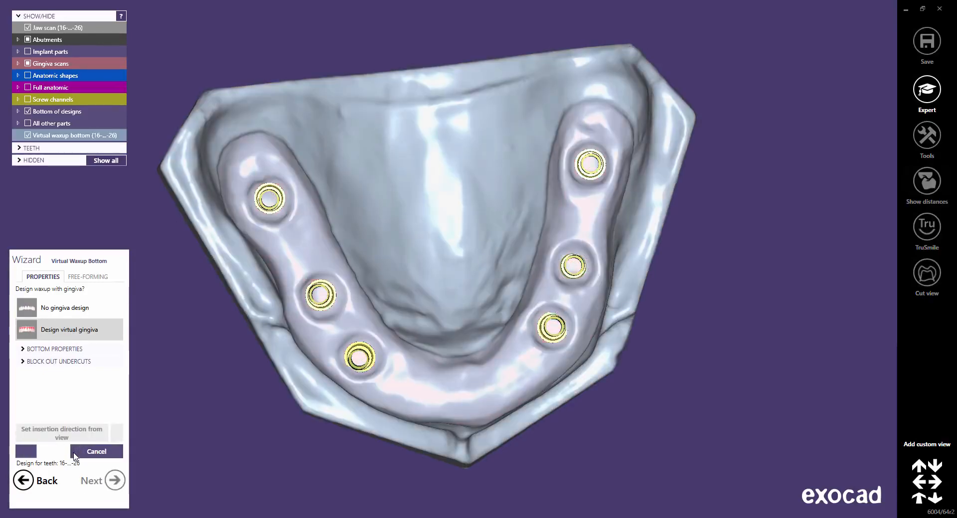
click(115, 481)
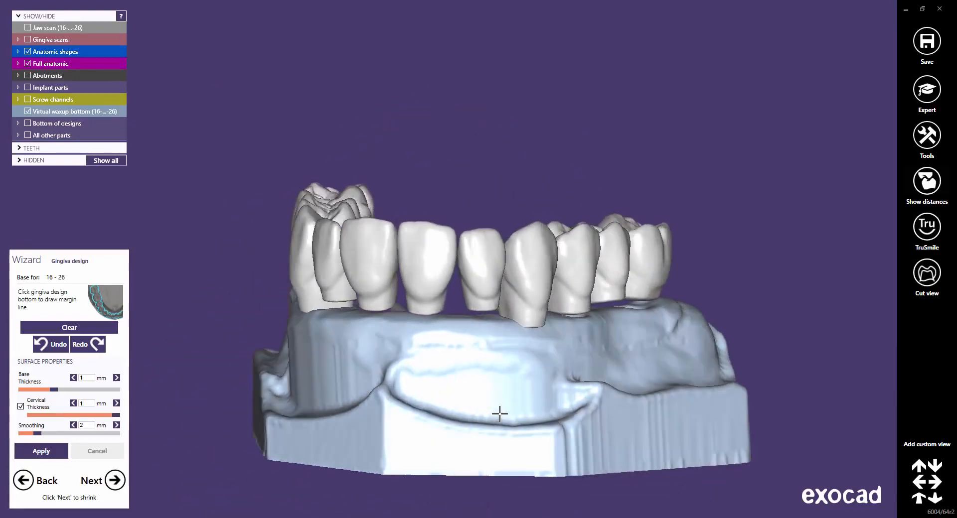
Start the gingiva margin line on the waxup bottom, running along the buccal side from molar 16 to central incisor 21.
click(677, 308)
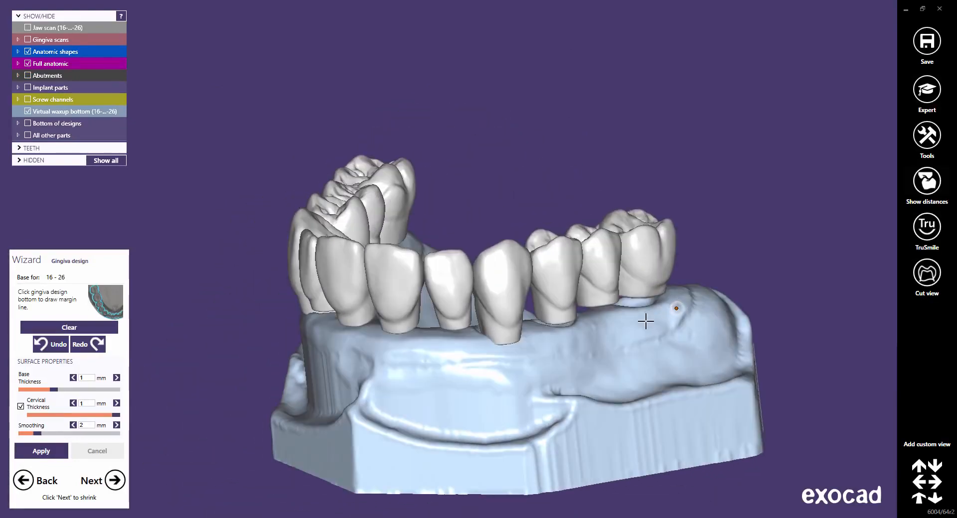
click(641, 324)
click(596, 337)
click(547, 348)
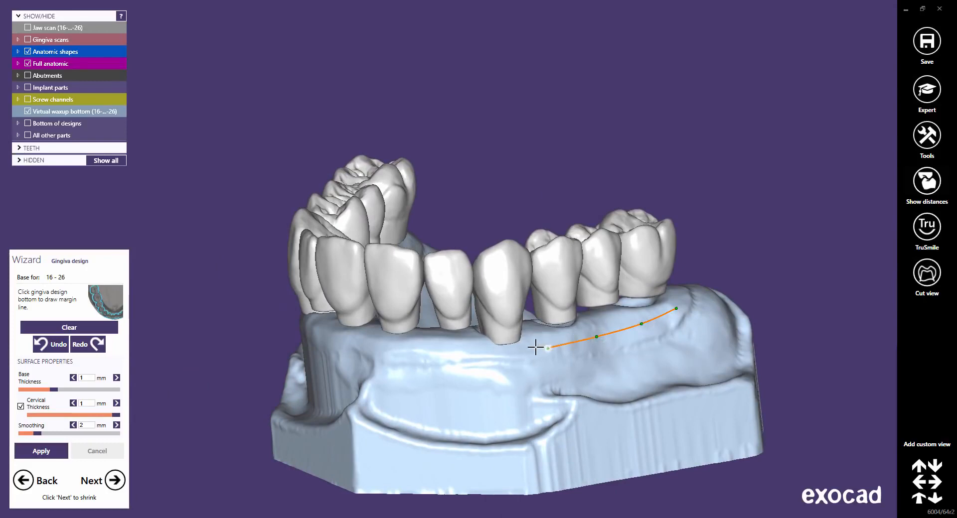
click(507, 353)
click(467, 353)
click(429, 354)
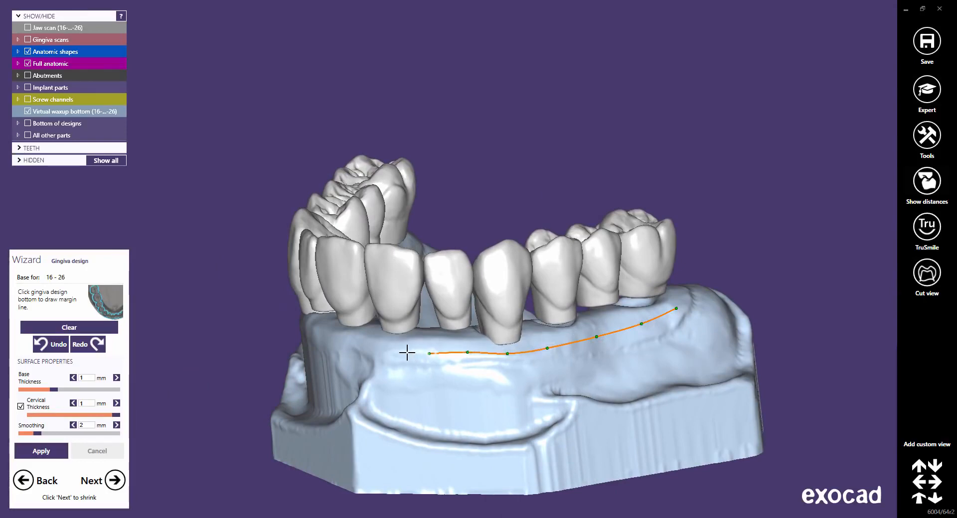
click(382, 348)
click(340, 341)
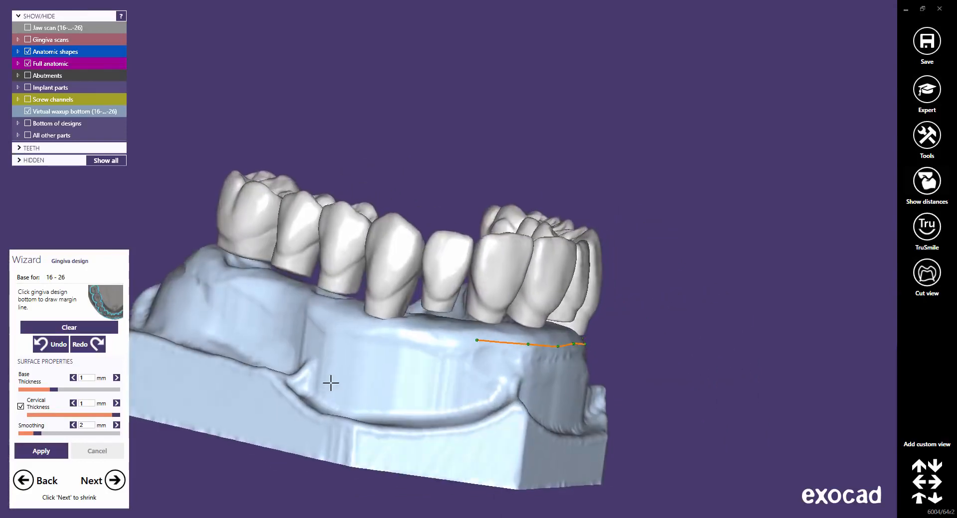
Continue the gingiva margin line along the buccal side from central incisor 21 to molar 26.
right_drag(331, 383, 330, 383)
click(422, 352)
click(362, 344)
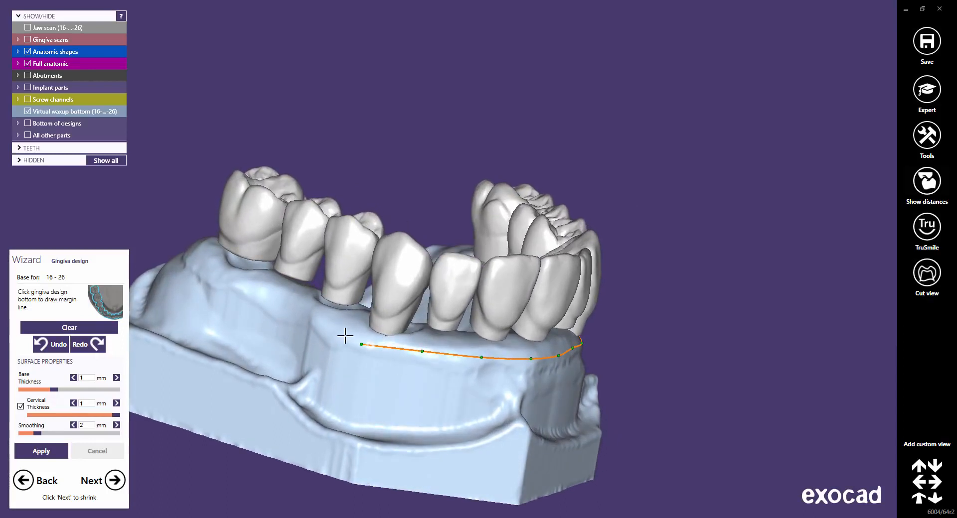
click(332, 329)
click(309, 313)
click(270, 298)
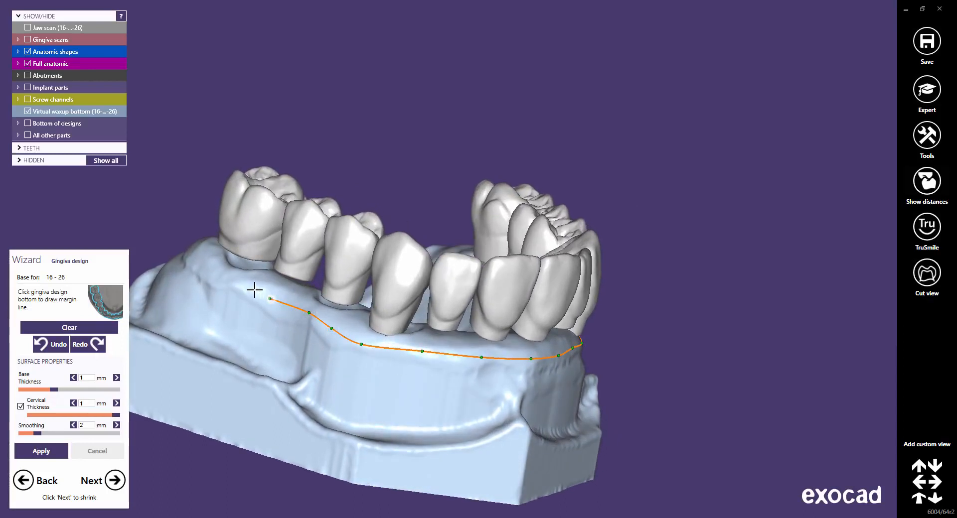
click(242, 285)
Carry the gingiva margin line around the distal end of molar 26 onto the palatal side.
right_drag(206, 255, 369, 296)
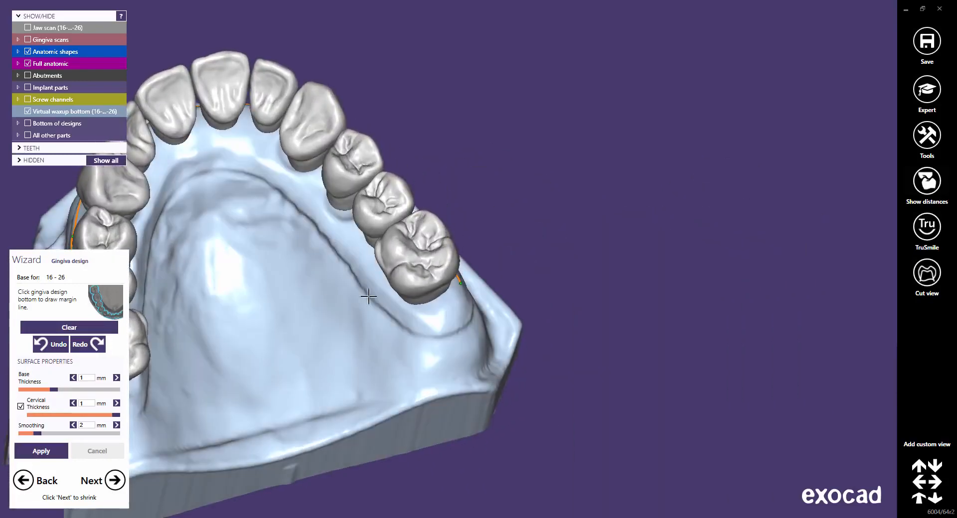
click(454, 308)
click(418, 318)
click(388, 302)
Extend the margin line along the palatal side from molar 26 past the incisors to canine 13.
right_drag(337, 310, 538, 322)
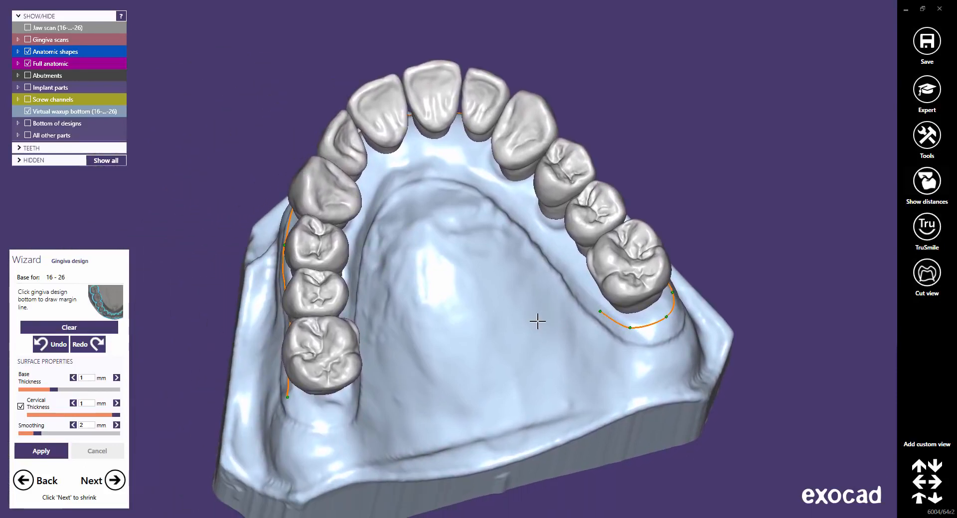
click(580, 286)
click(550, 251)
click(529, 221)
click(505, 191)
click(477, 171)
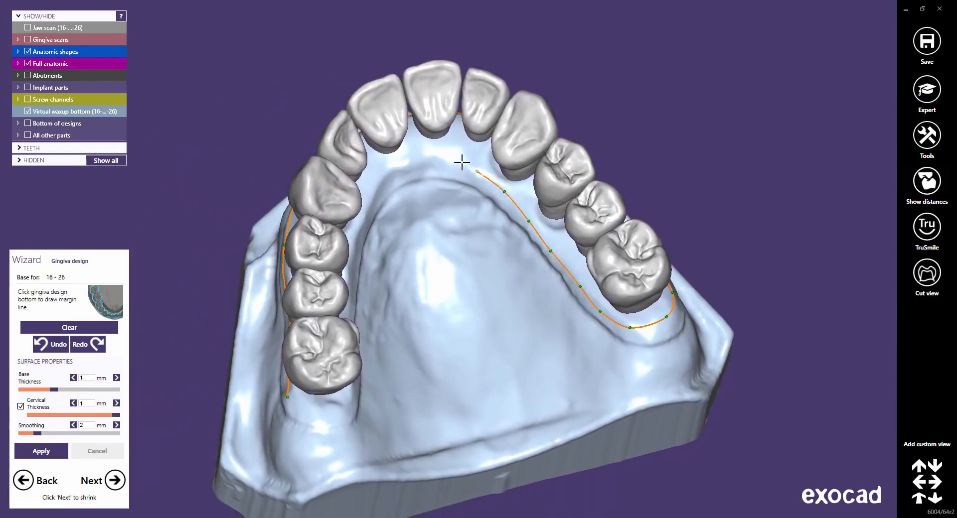
click(448, 162)
click(416, 164)
click(386, 179)
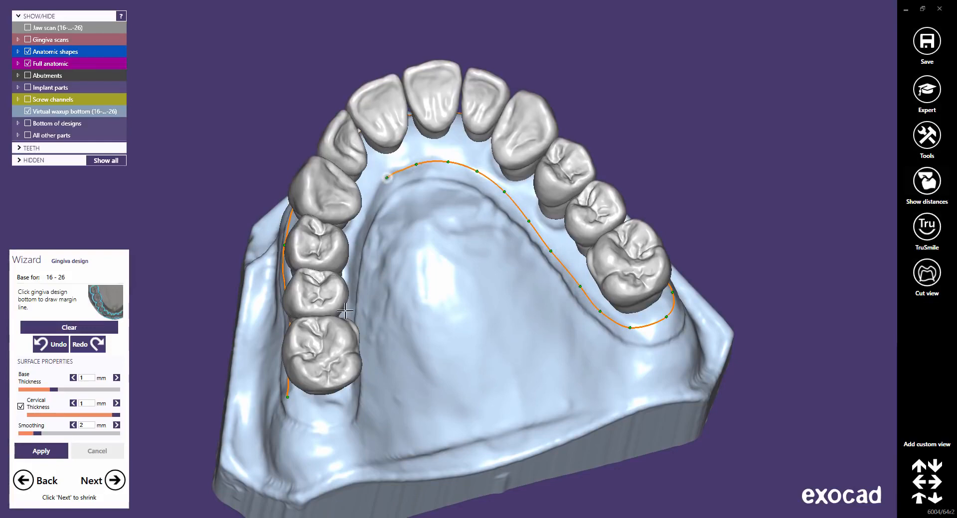
Continue the margin line along the palatal side from canine 13 to behind molar 16.
right_drag(352, 359, 465, 210)
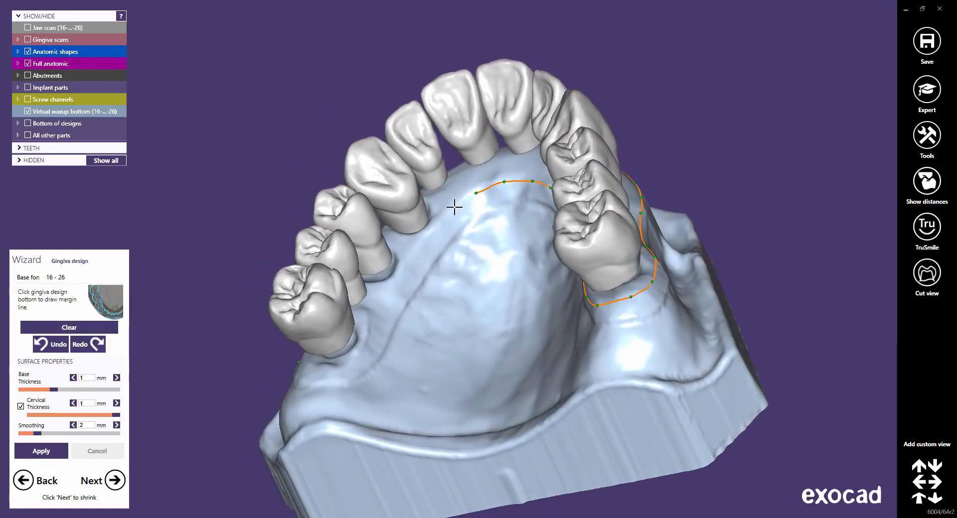
click(455, 209)
click(436, 229)
click(418, 253)
click(395, 284)
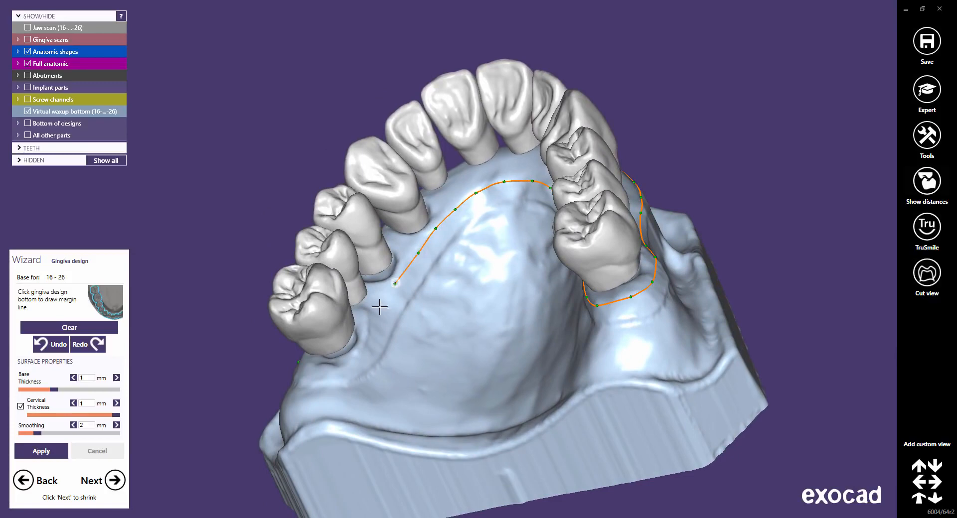
click(376, 318)
click(364, 353)
click(345, 378)
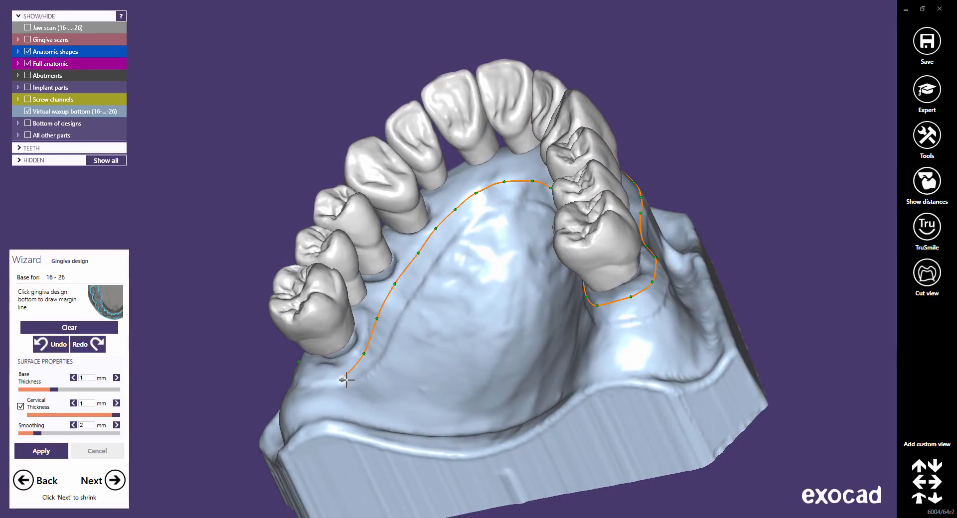
Close the margin line around the distal end of molar 16 and generate the virtual gingiva.
right_drag(346, 381, 327, 385)
click(310, 378)
click(290, 368)
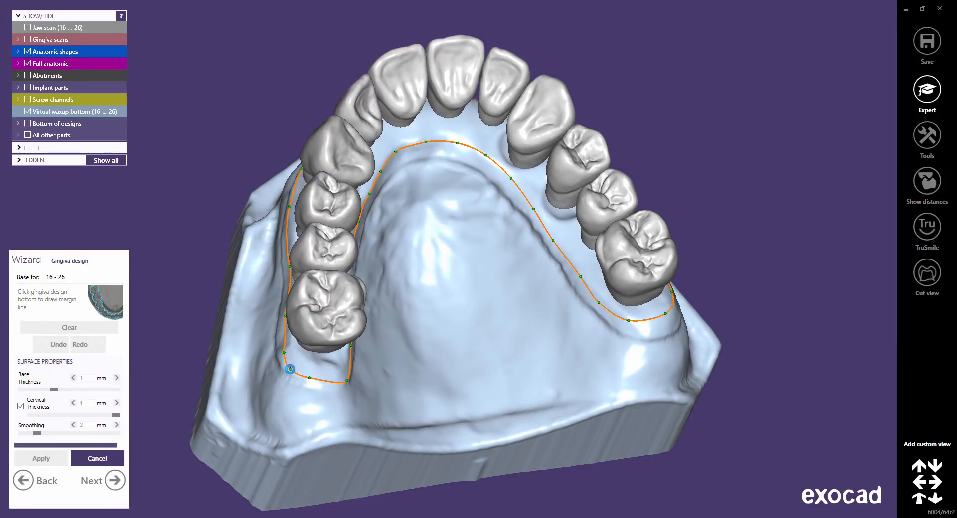
Check the generated gingiva in the occlusal and front views and proceed to gingiva free-forming.
click(919, 467)
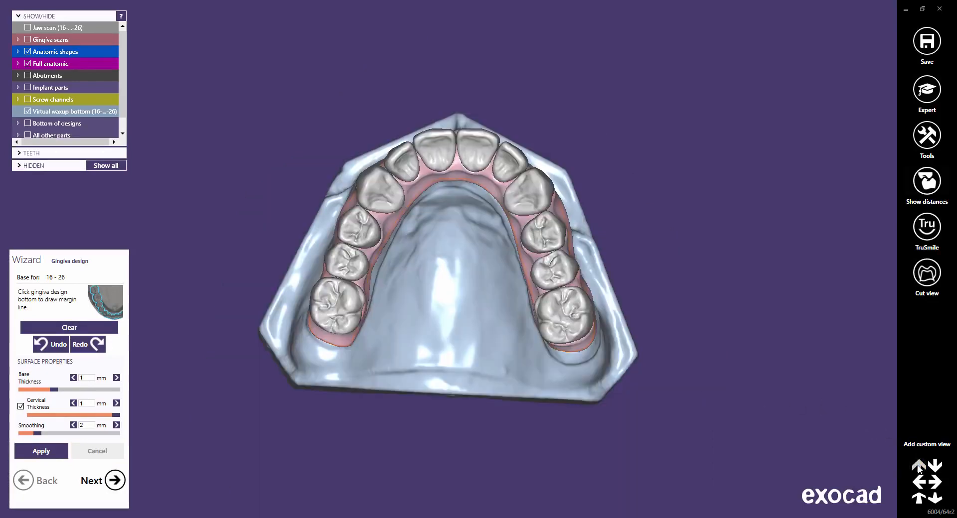
click(919, 498)
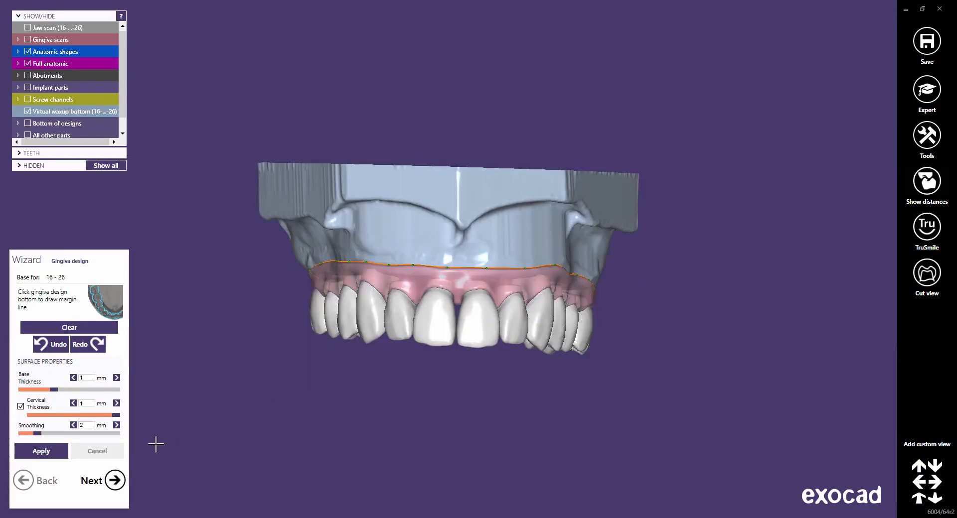
click(119, 484)
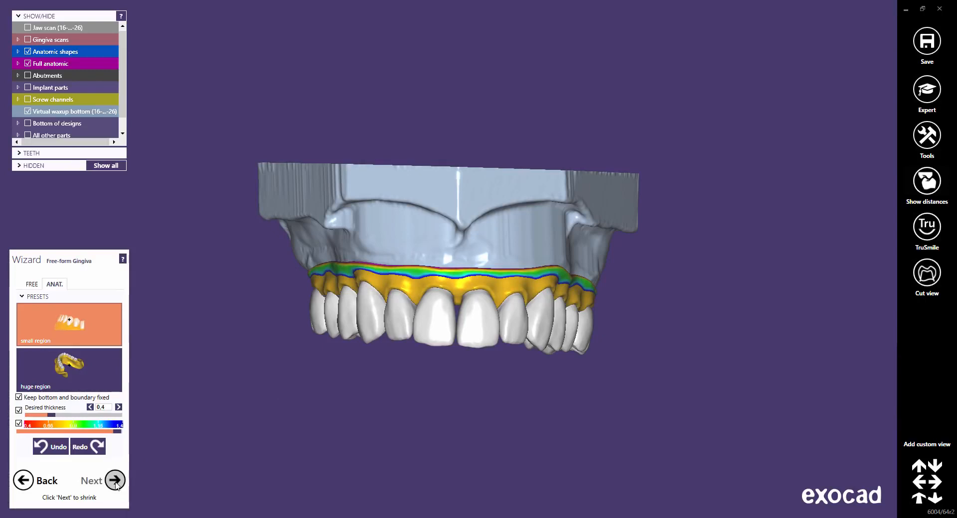
Refine the gingiva between the teeth using anatomic free-forming with the small region preset, and proceed to shrinking.
right_drag(455, 410, 439, 301)
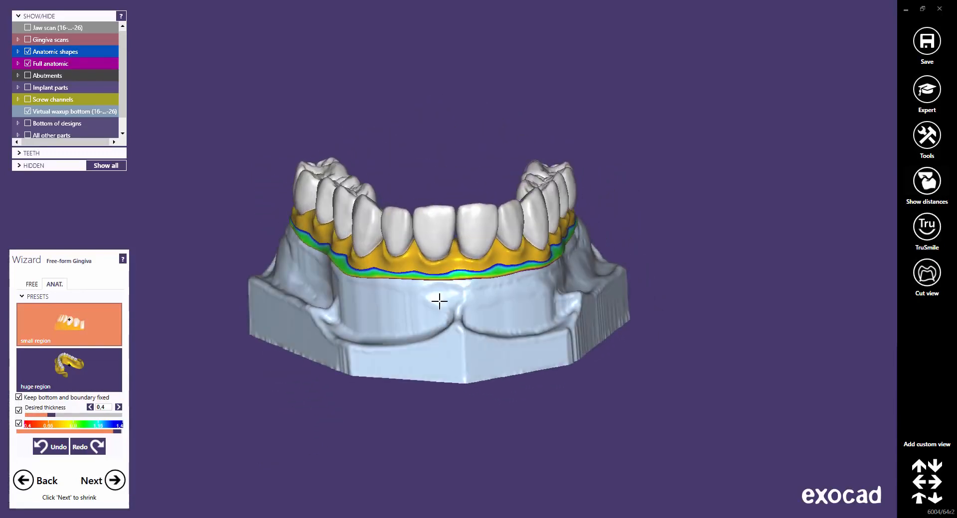
scroll(439, 301, up, 6)
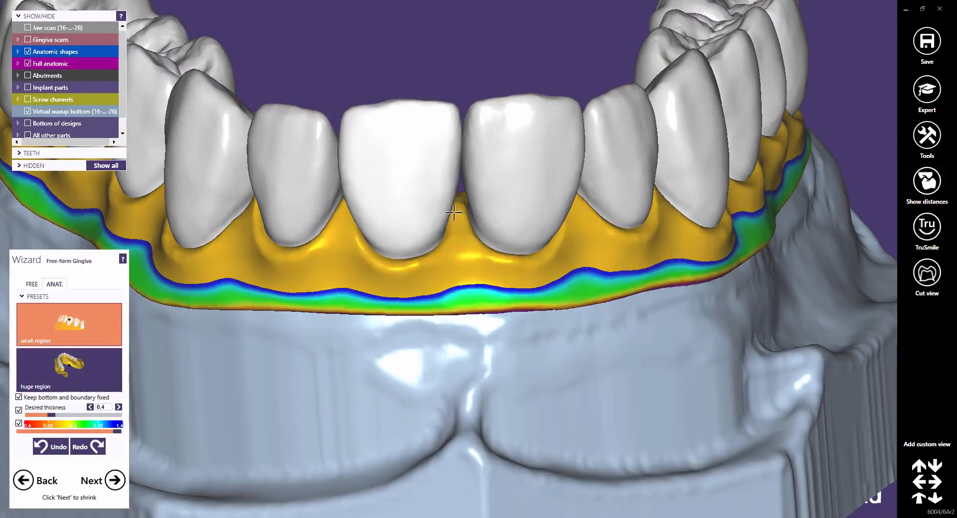
drag(456, 215, 459, 209)
mouse_move(563, 277)
right_down()
mouse_move(540, 246)
mouse_move(529, 258)
right_up()
drag(447, 156, 446, 159)
middle_click(210, 238)
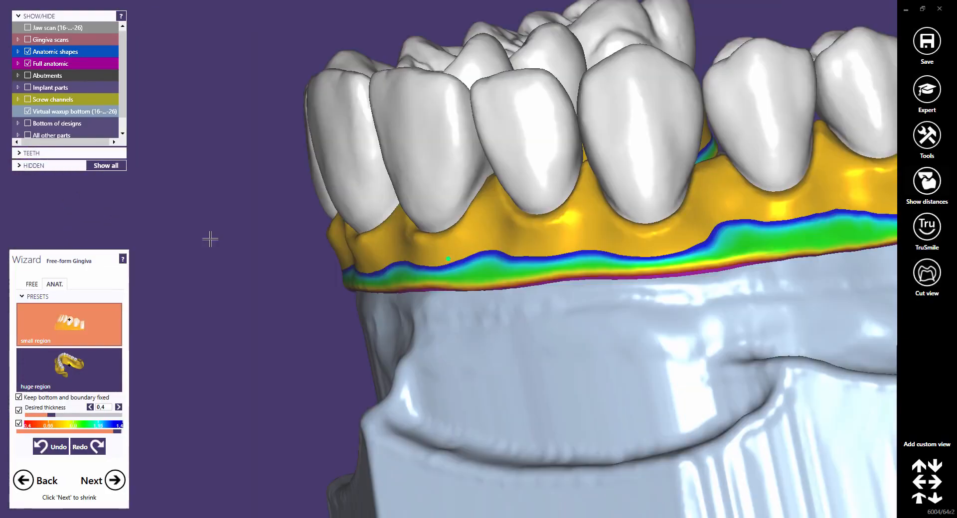
right_drag(209, 239, 274, 228)
scroll(382, 270, up, 3)
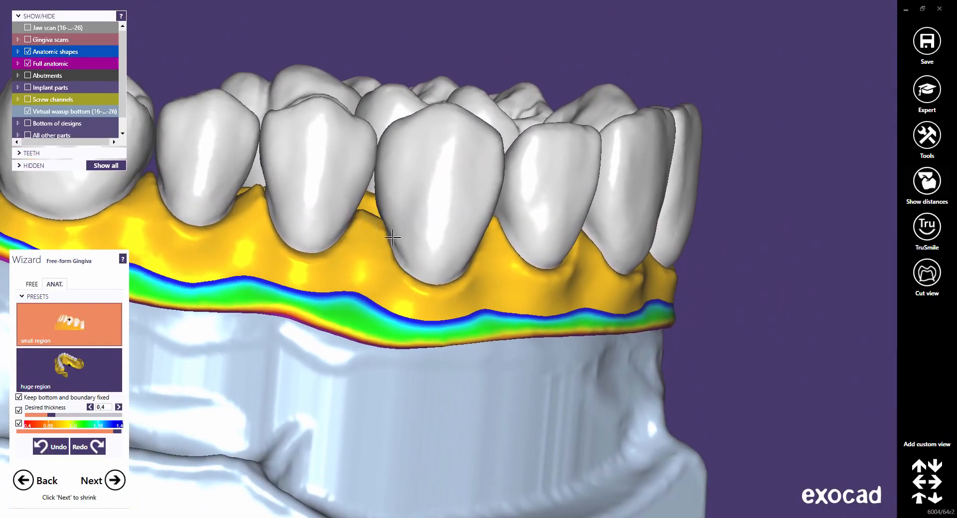
right_drag(500, 329, 568, 358)
scroll(567, 358, down, 5)
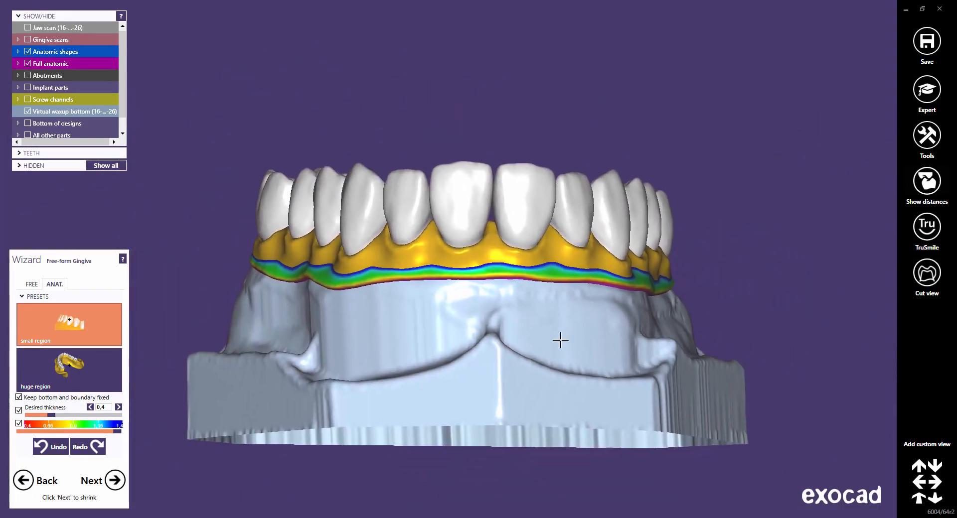
click(117, 486)
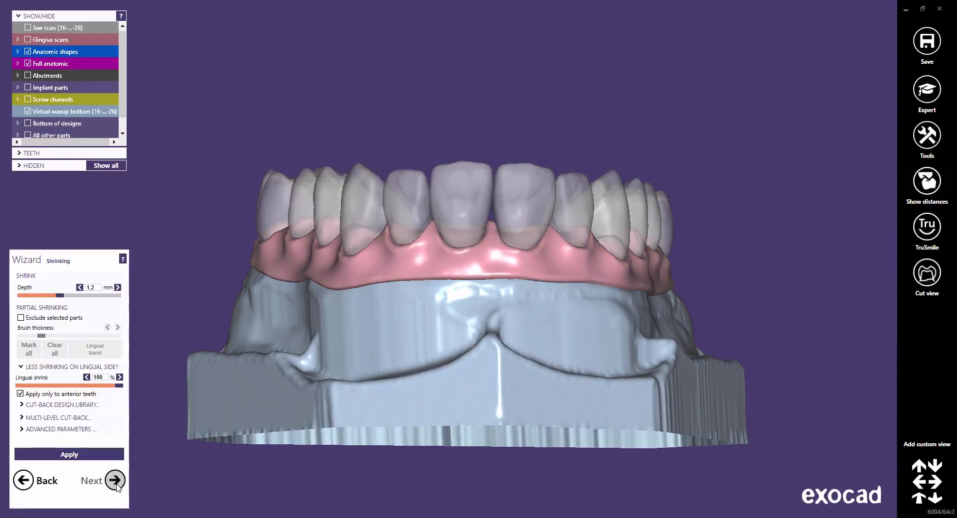
Shrink the teeth with the thimble cut-back design library and proceed to free-forming.
click(92, 406)
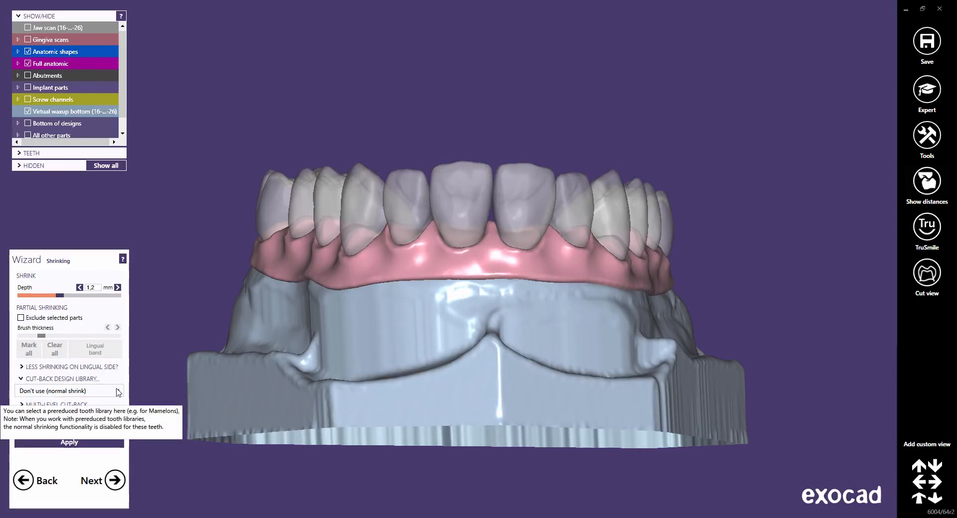
click(119, 392)
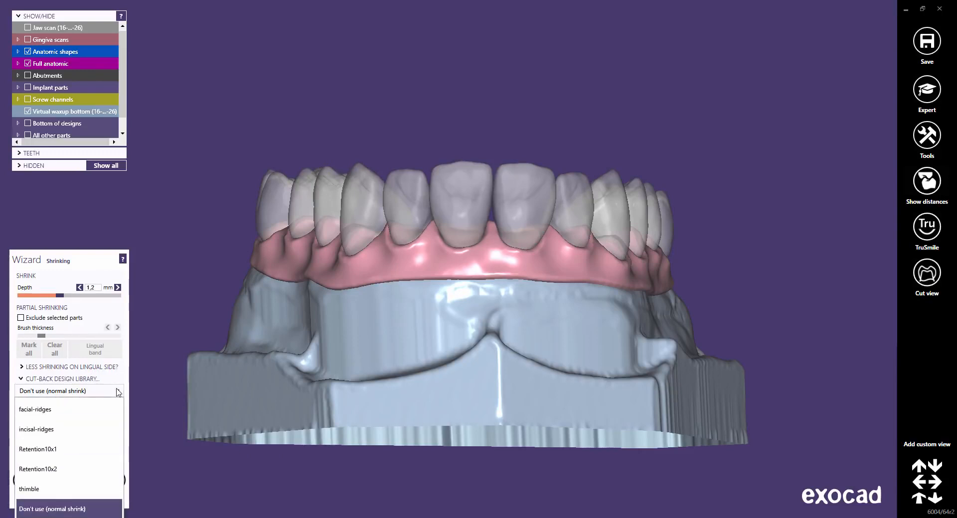
click(49, 492)
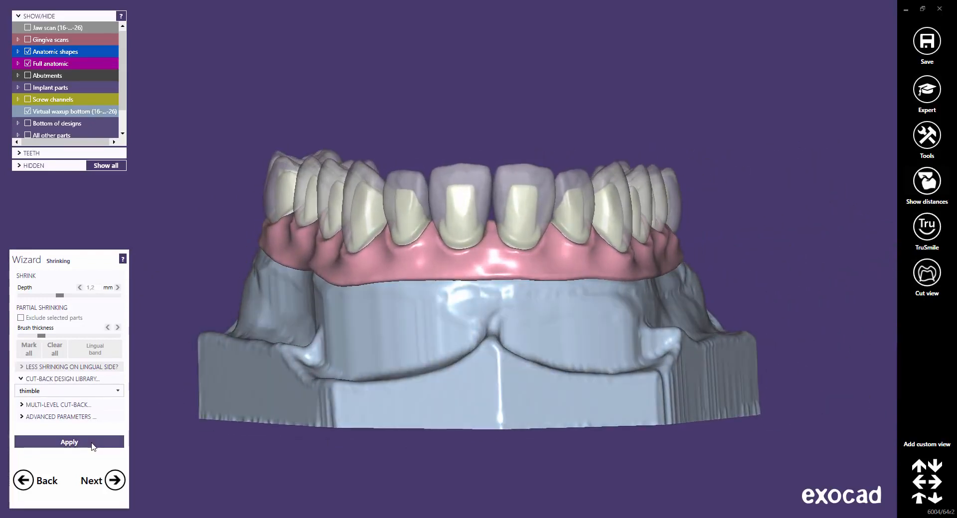
click(92, 443)
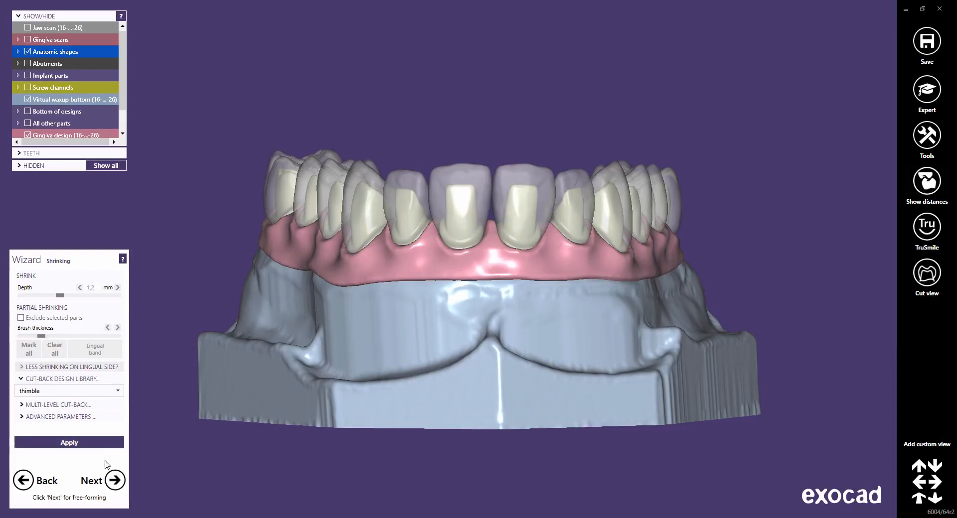
click(115, 482)
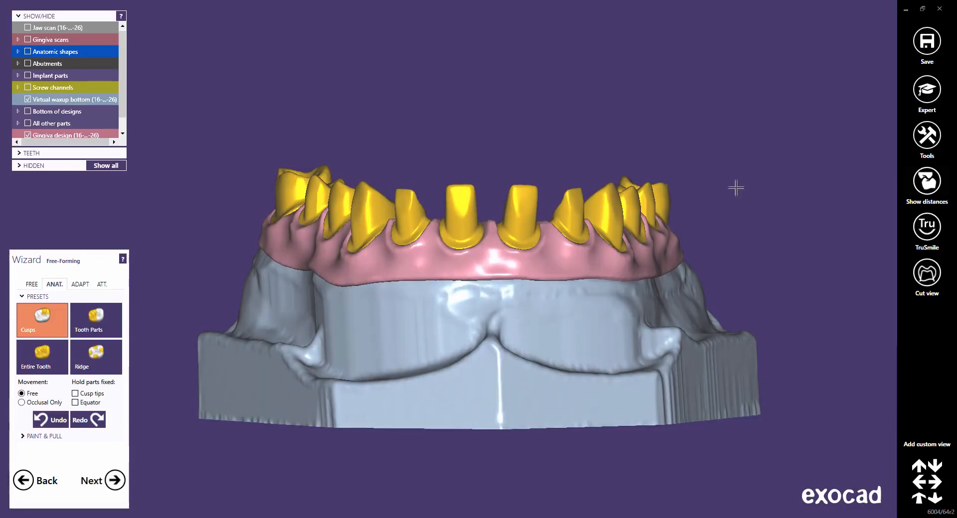
Switch to expert mode and use Tooth Placement to move the reduced canine 13 slightly in the mesial direction.
click(928, 99)
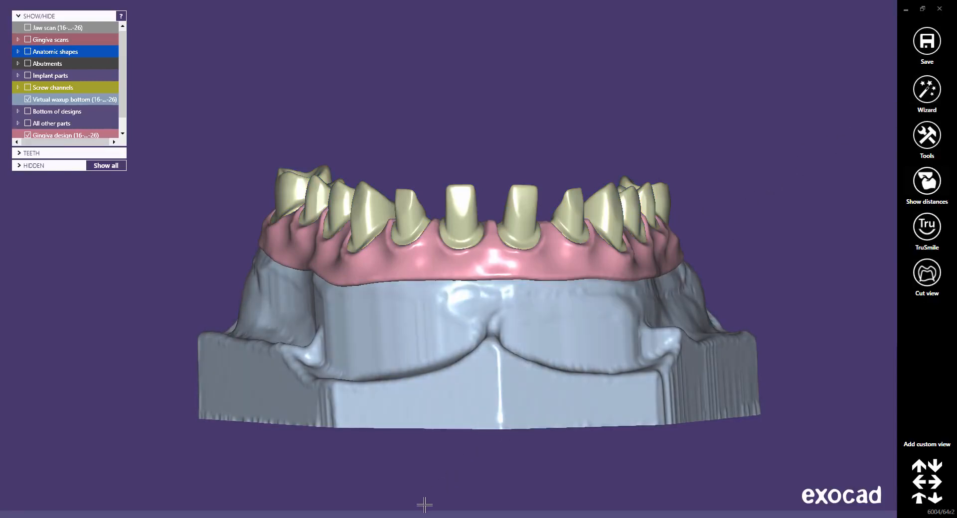
mouse_move(421, 510)
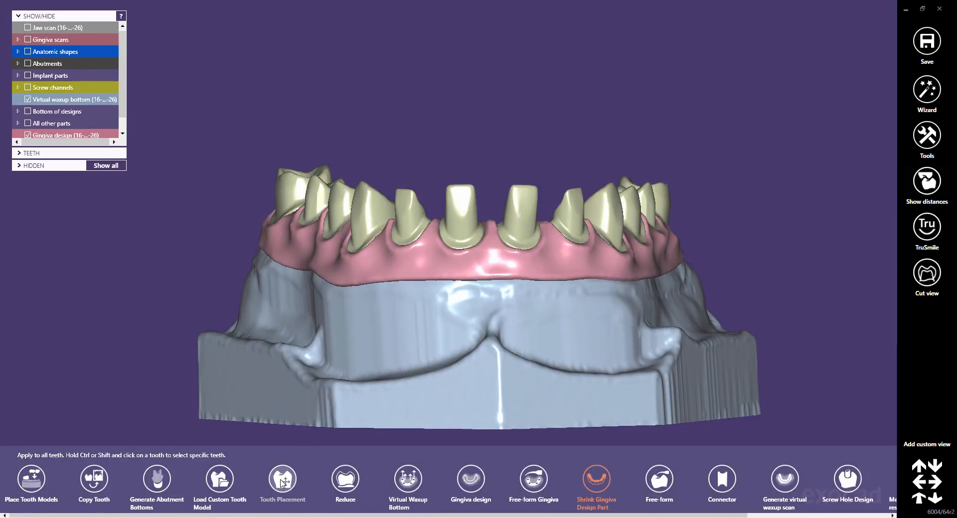
click(283, 480)
scroll(448, 215, up, 2)
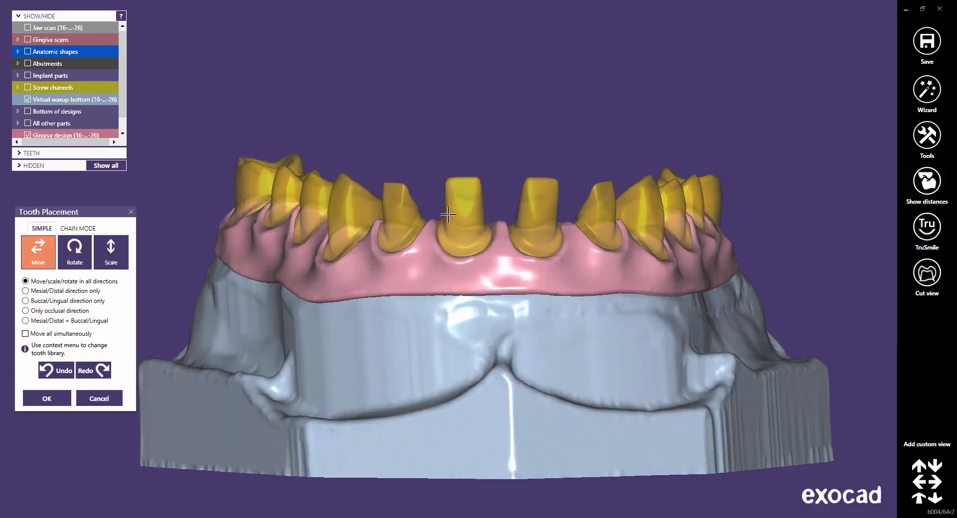
scroll(448, 215, up, 3)
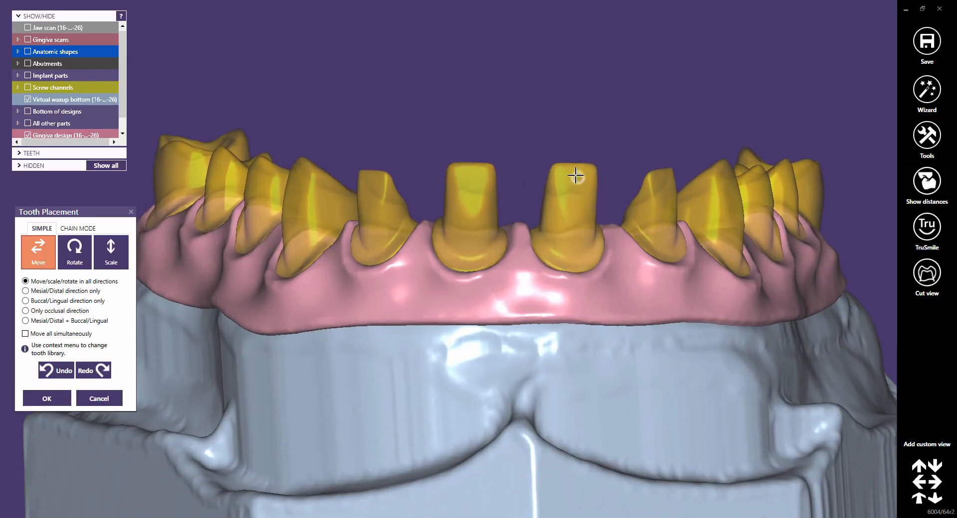
right_drag(569, 180, 769, 180)
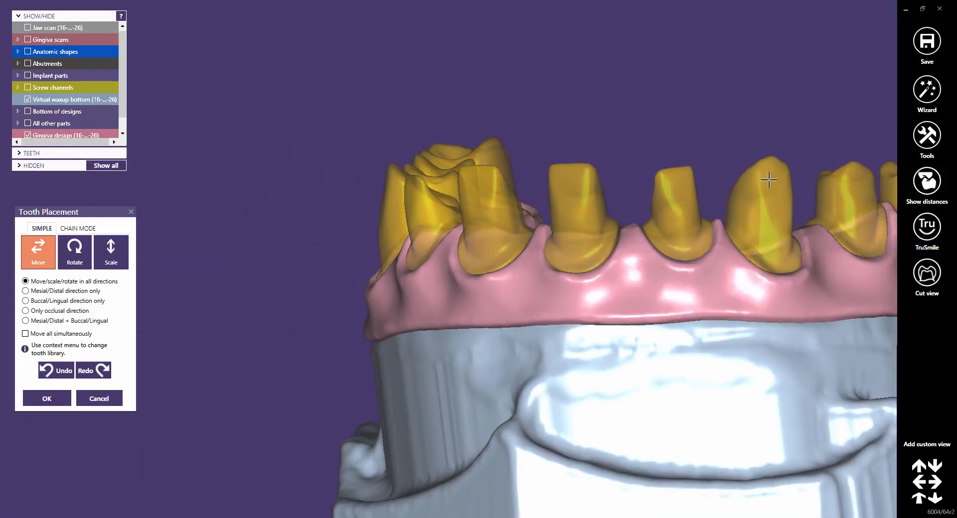
drag(768, 180, 763, 180)
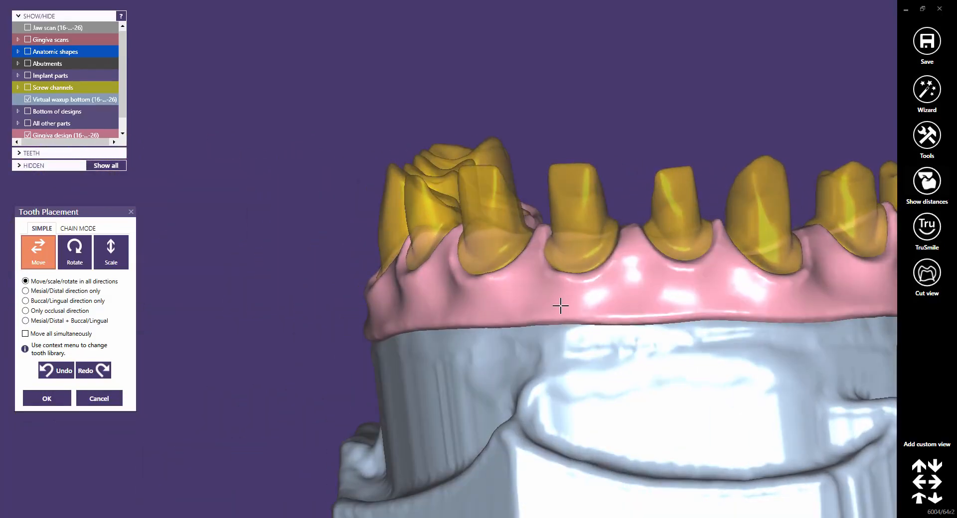
right_drag(565, 307, 560, 307)
scroll(560, 307, down, 5)
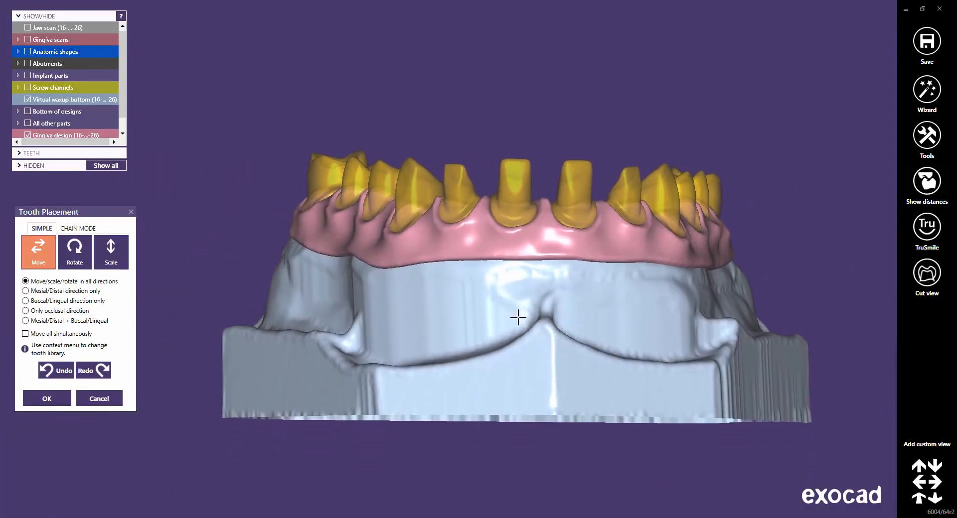
Accept the tooth placement and open free-forming of the gingiva design.
click(48, 398)
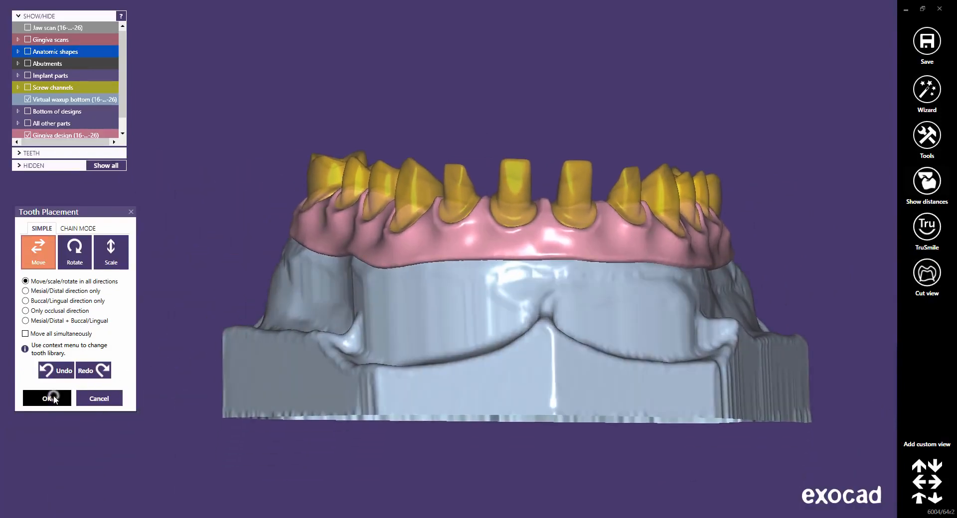
mouse_move(319, 507)
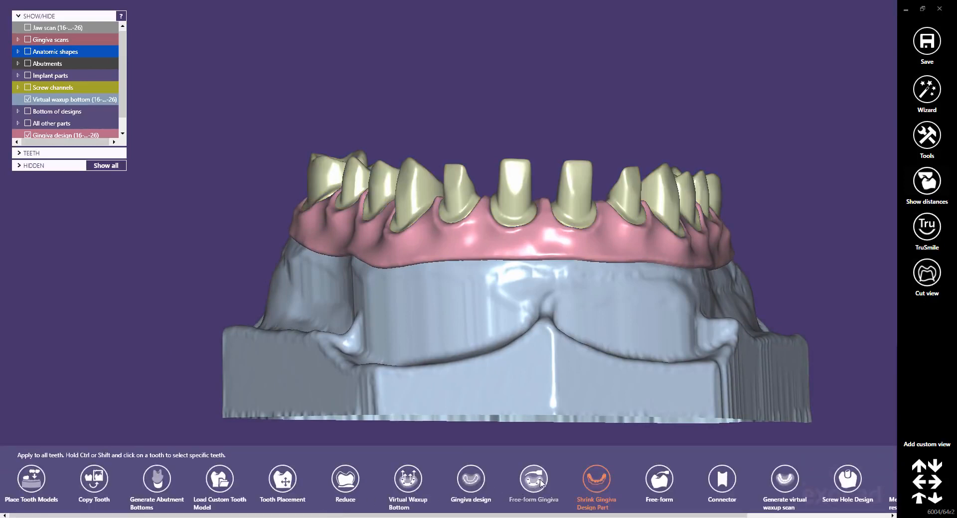
click(538, 483)
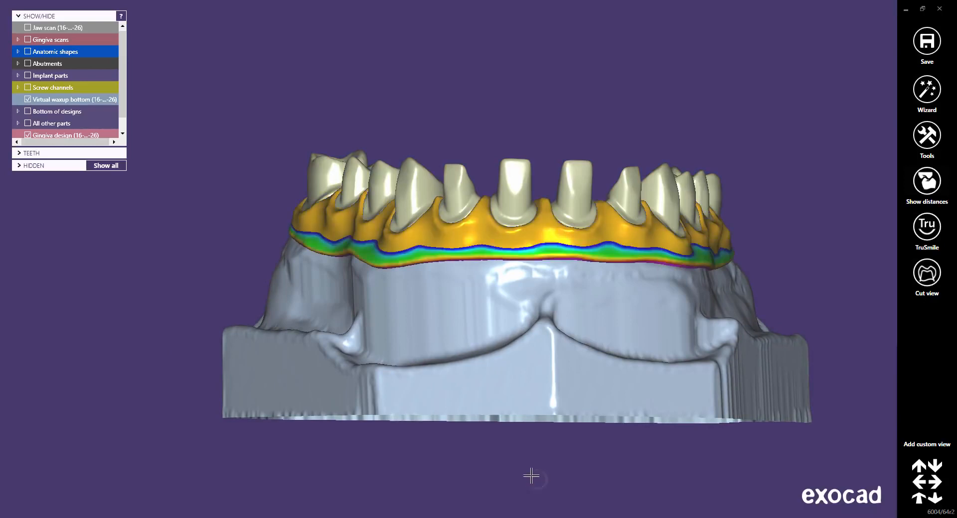
Check the gingiva around the reduced teeth on both sides, touch it up with small region anatomic free-forming, and accept it.
right_drag(361, 273, 369, 272)
scroll(478, 179, up, 3)
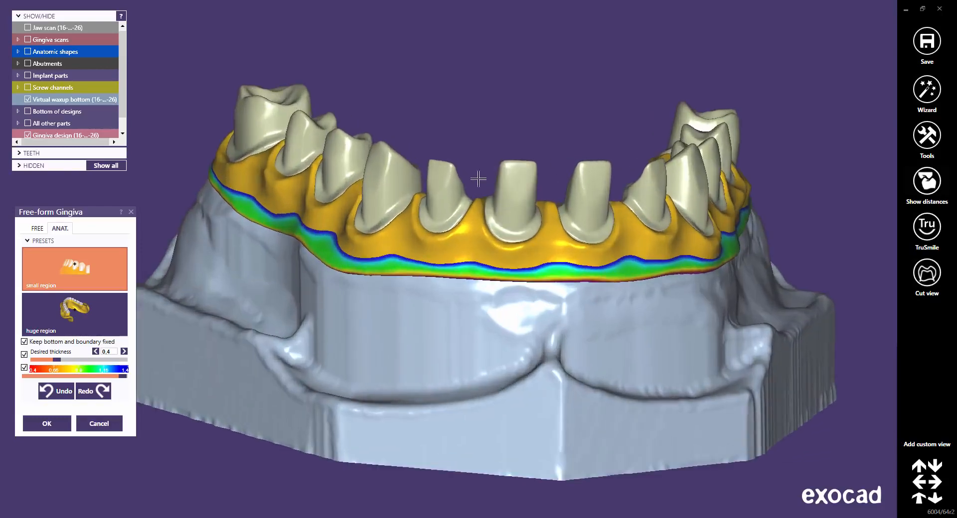
scroll(334, 231, up, 6)
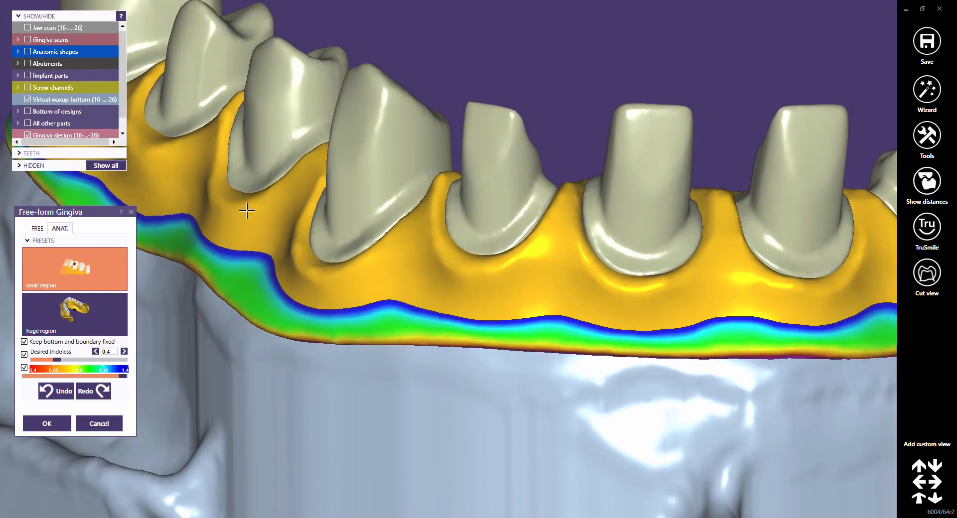
middle_click(146, 154)
right_drag(386, 297, 394, 293)
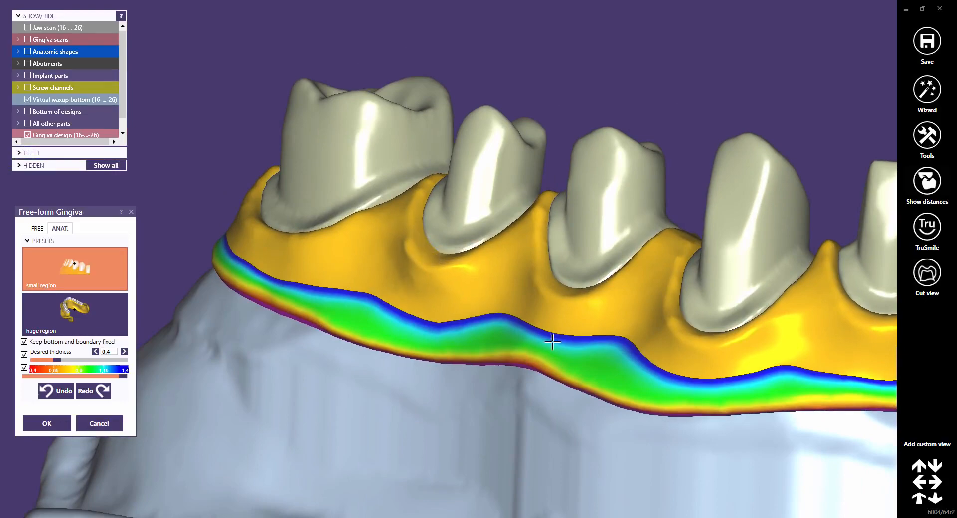
right_drag(616, 359, 667, 338)
scroll(666, 339, up, 5)
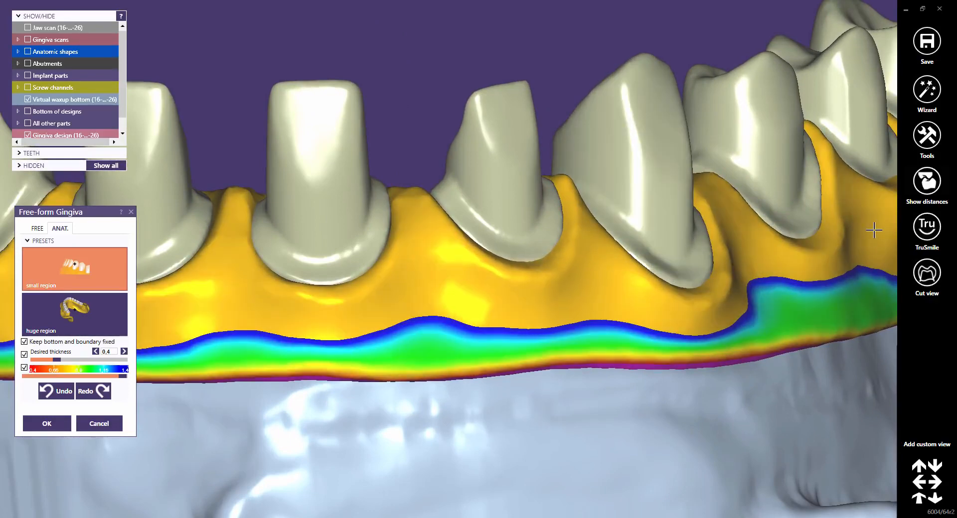
right_drag(873, 229, 489, 217)
drag(477, 213, 481, 226)
right_drag(544, 233, 535, 231)
scroll(360, 359, down, 3)
scroll(360, 358, down, 2)
right_drag(308, 406, 470, 297)
scroll(471, 297, up, 3)
middle_drag(509, 299, 562, 284)
scroll(539, 292, down, 3)
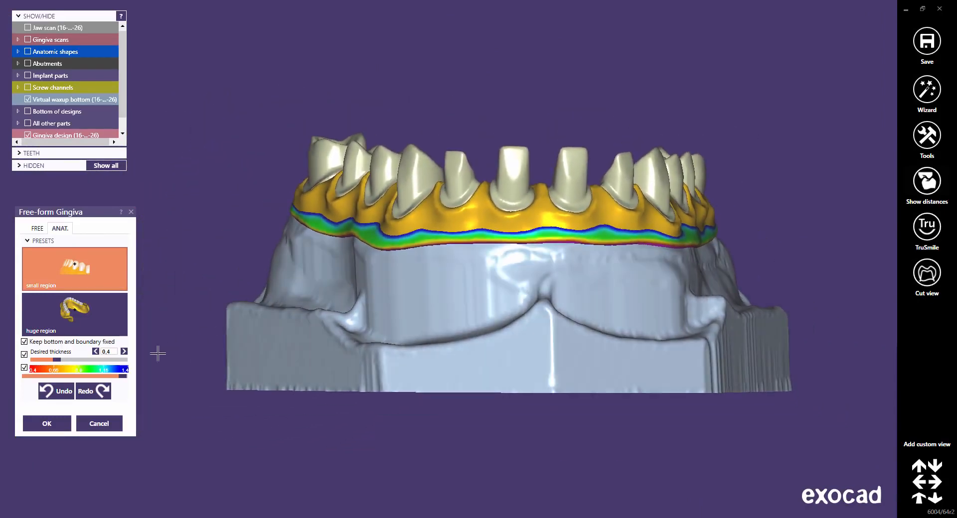
click(44, 424)
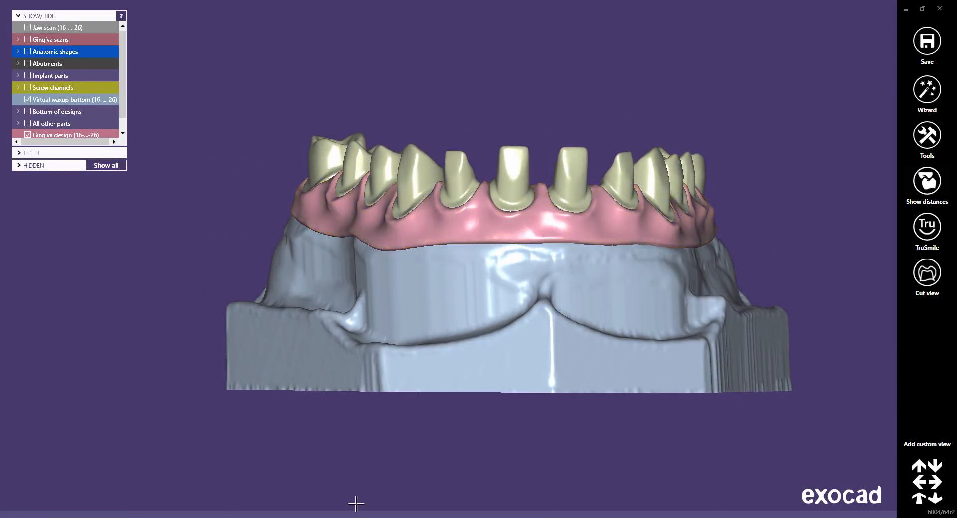
Shrink the gingiva design part by 0.5 mm with the automatic gingiva selection, preserving the areas around the teeth.
mouse_move(357, 503)
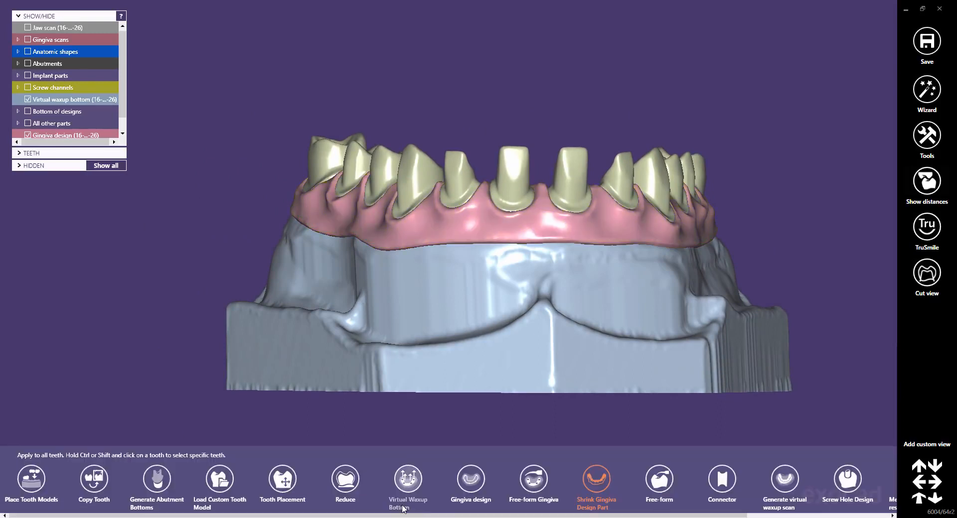
click(601, 484)
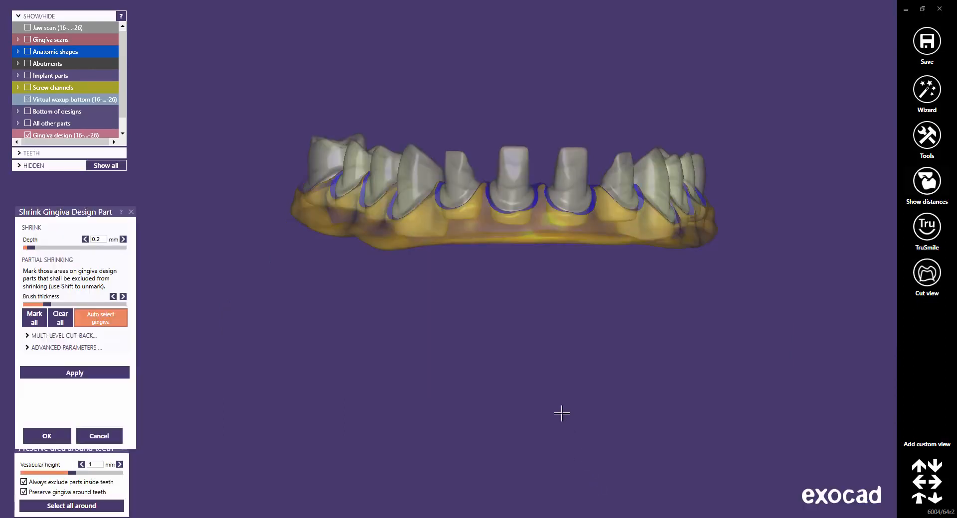
right_drag(515, 310, 515, 310)
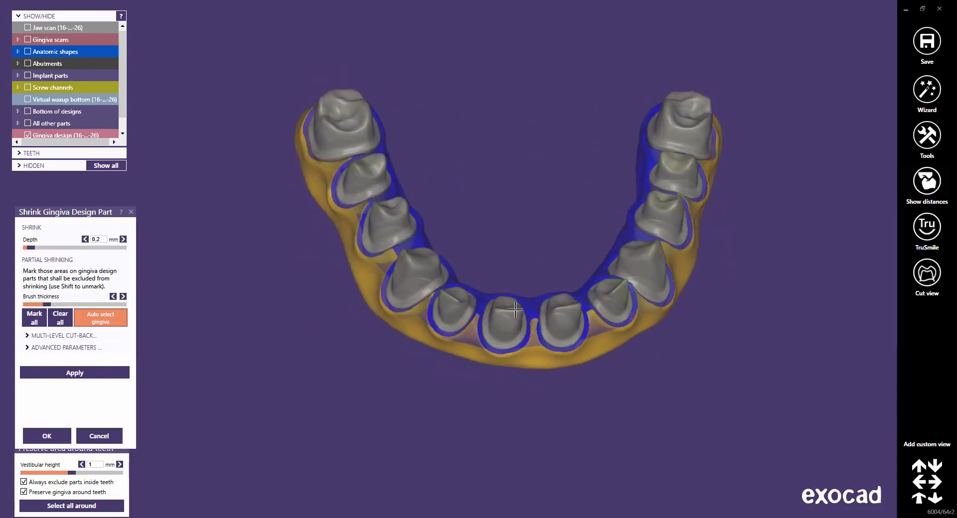
scroll(516, 310, up, 3)
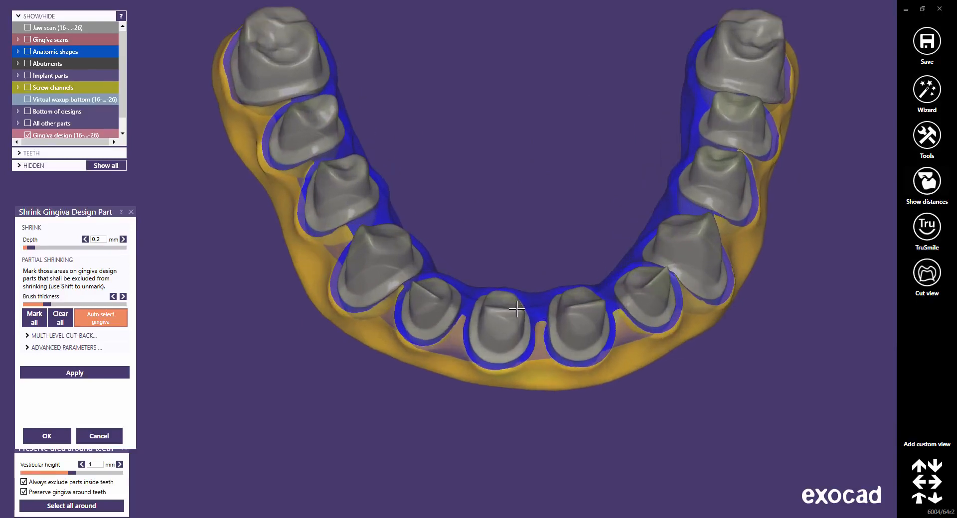
right_drag(509, 245, 506, 289)
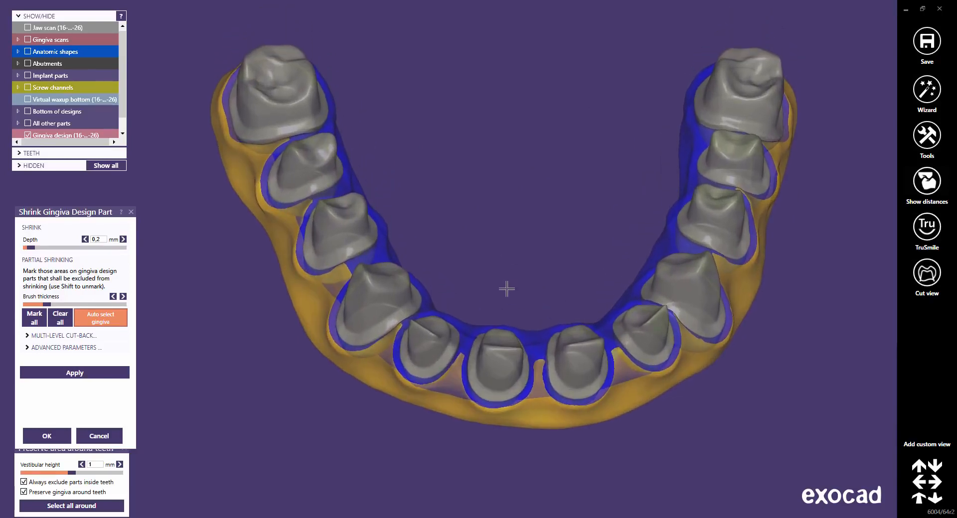
click(103, 239)
drag(76, 214, 74, 197)
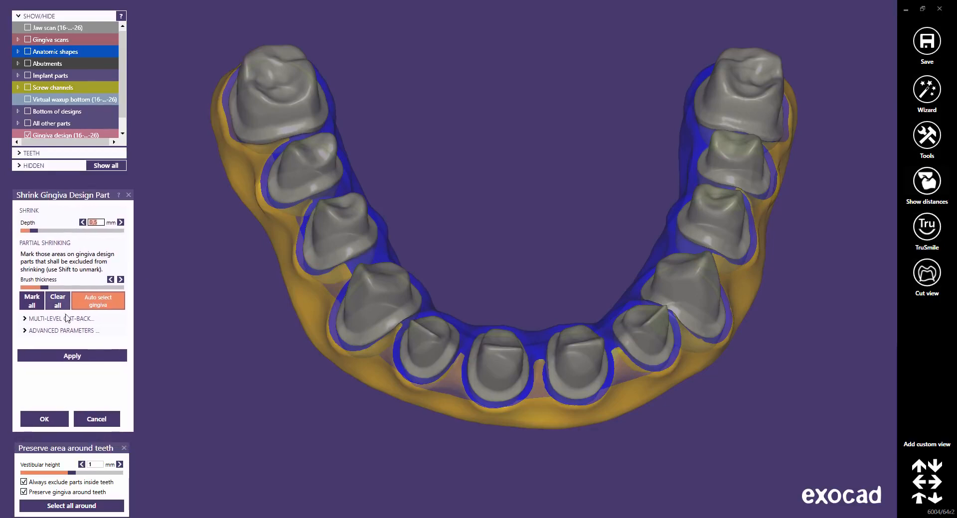
click(66, 357)
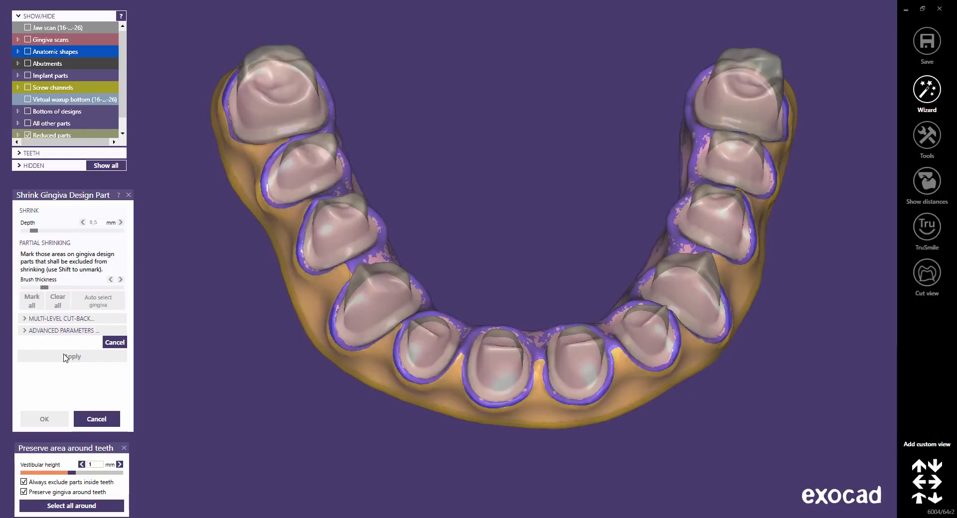
Re-shrink the reduced gingiva shape by a further 0.2 mm with all excluded areas cleared, and accept the result.
click(25, 318)
click(21, 330)
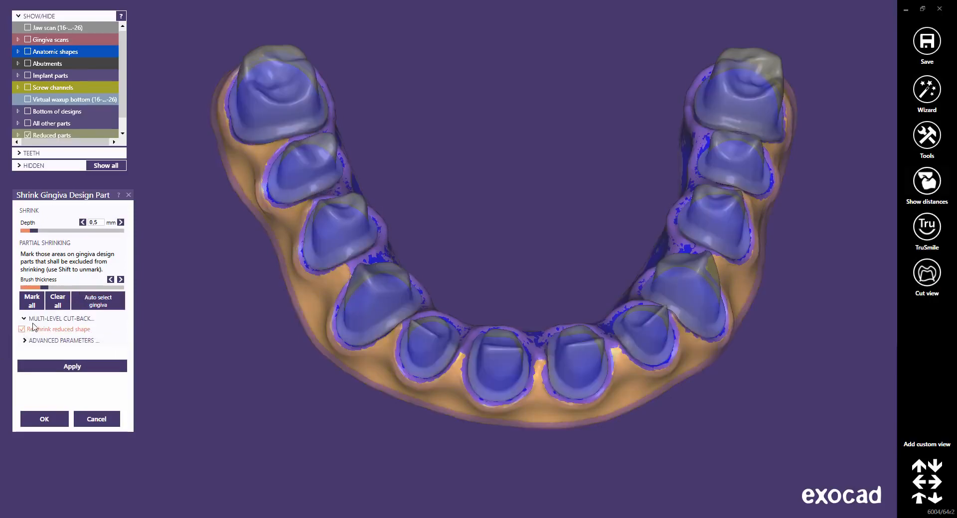
click(57, 302)
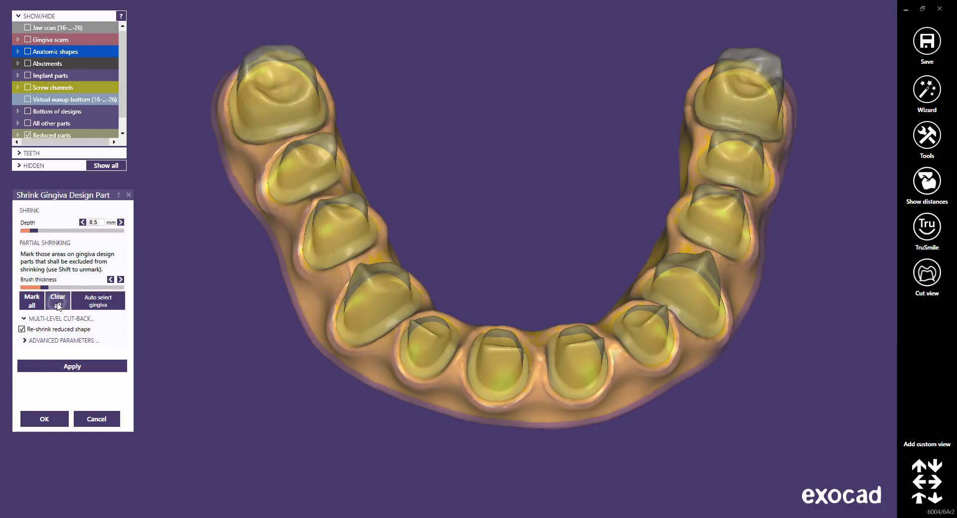
click(100, 223)
text(0,2)
key(Return)
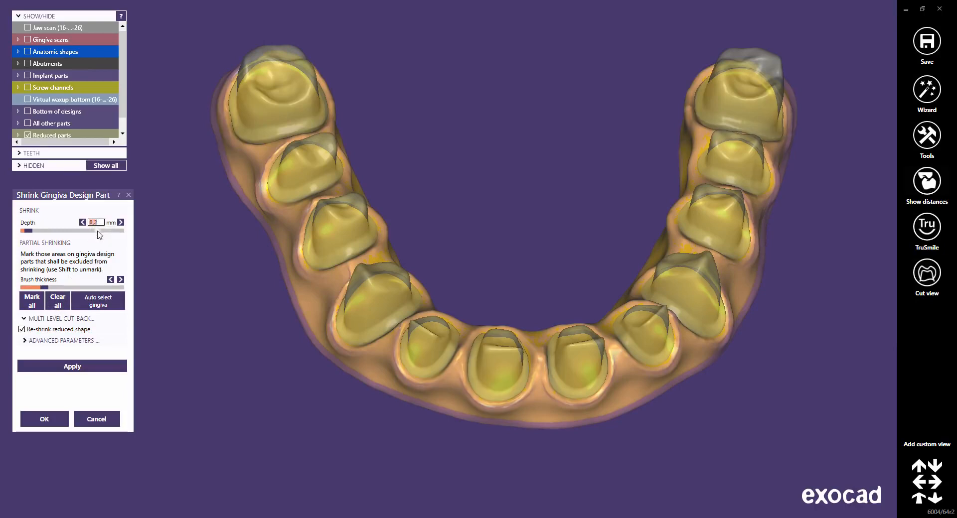
click(70, 366)
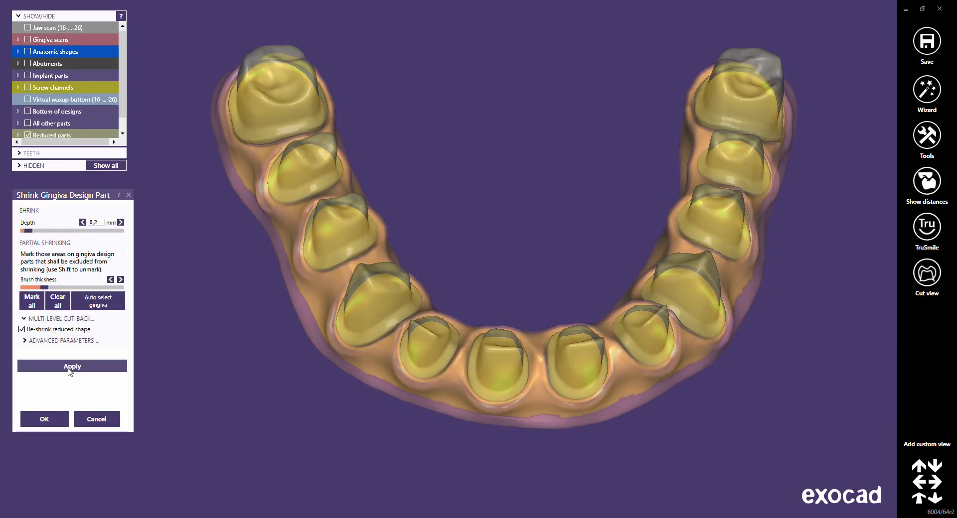
click(45, 420)
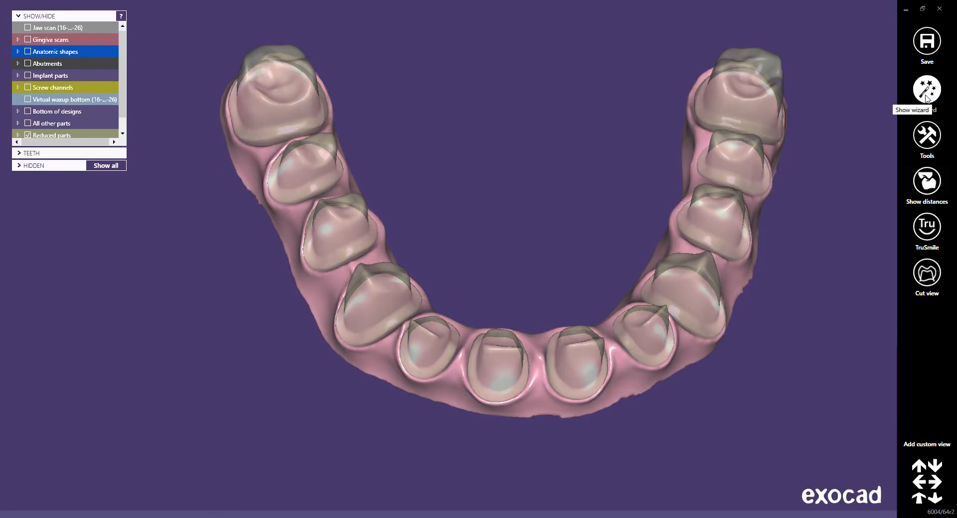
Return to the wizard's free-forming stage and make the reduced teeth fully opaque.
click(927, 97)
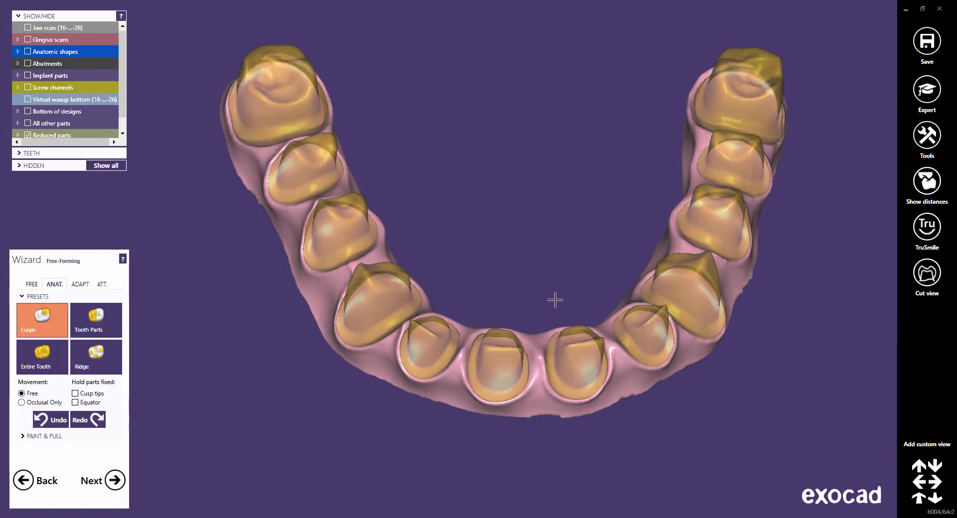
right_drag(497, 301, 497, 306)
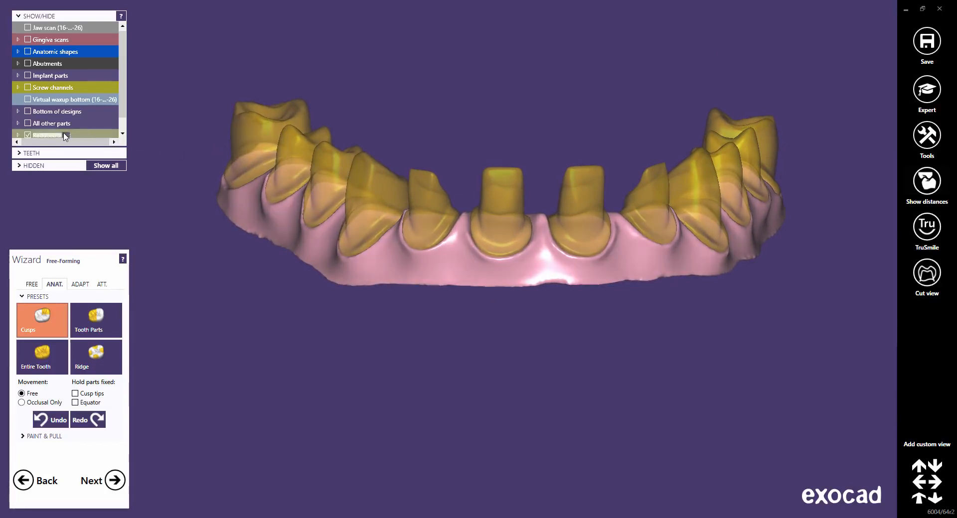
drag(64, 136, 72, 137)
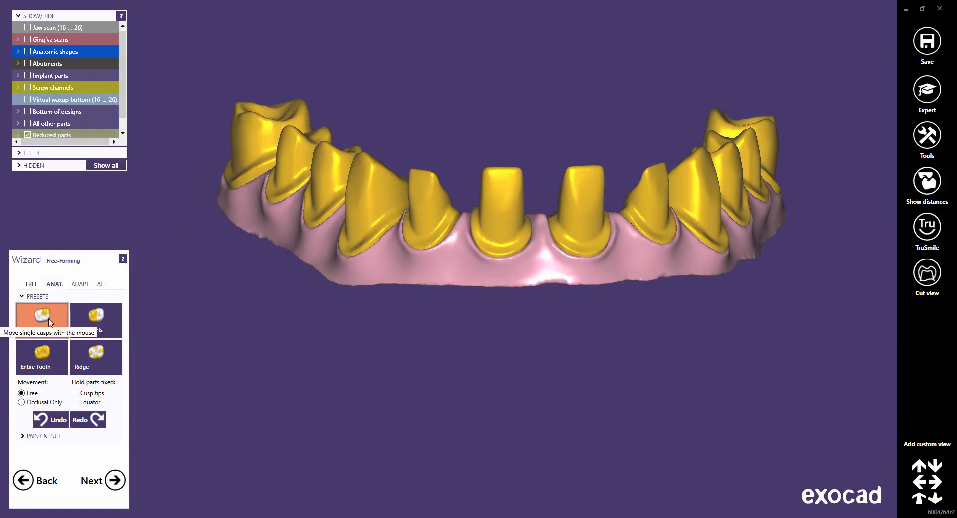
Shorten and reshape the reduced canine 13 using the Cusps, Tooth Parts and Entire Tooth anatomic presets.
right_drag(375, 215, 359, 216)
scroll(359, 217, up, 5)
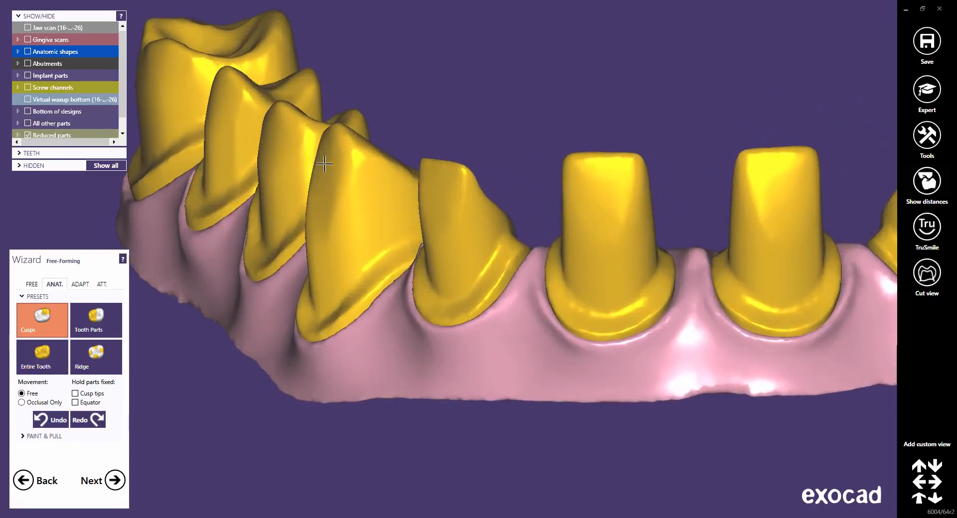
drag(330, 147, 325, 165)
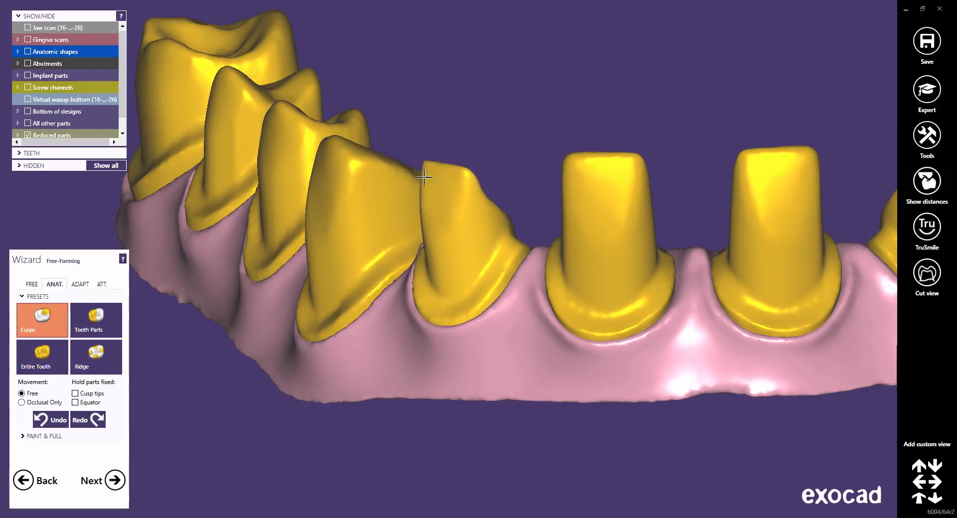
click(102, 317)
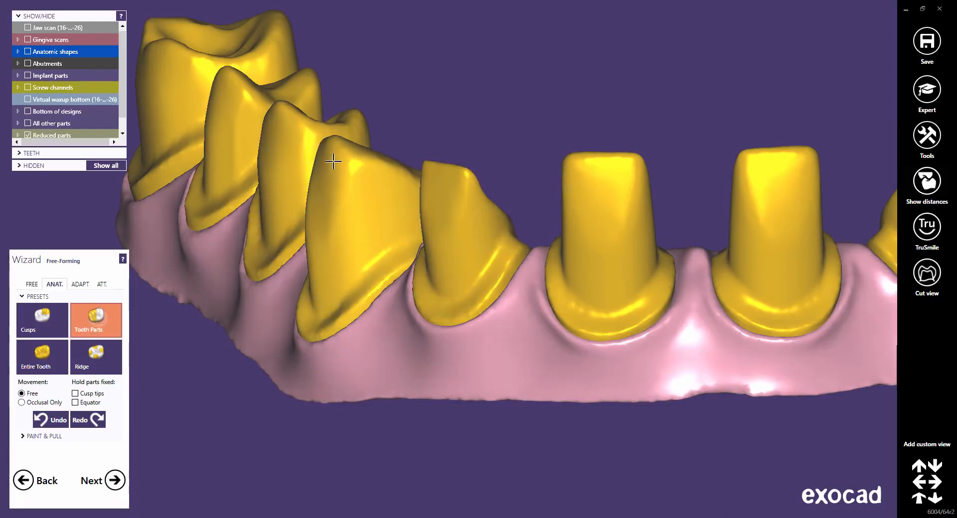
mouse_move(332, 162)
mouse_down()
mouse_move(324, 156)
mouse_move(344, 169)
mouse_up()
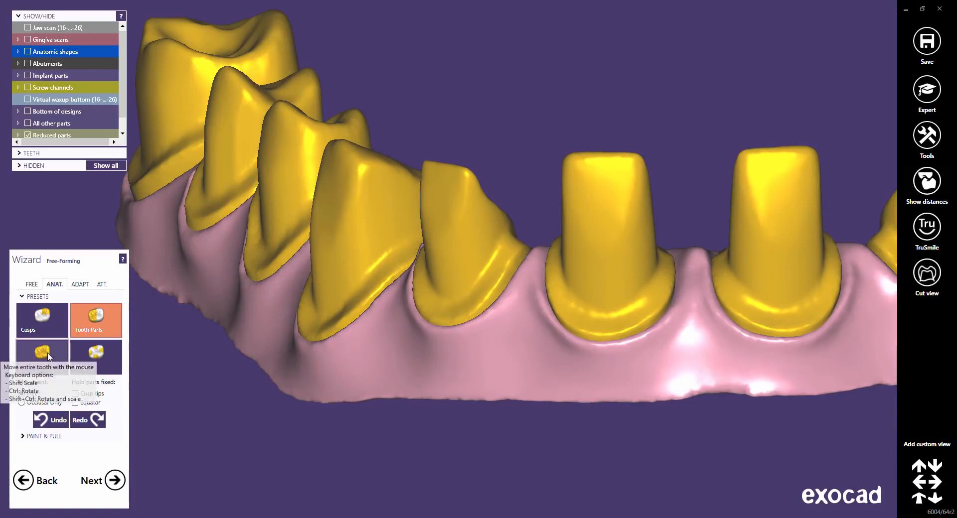
click(48, 354)
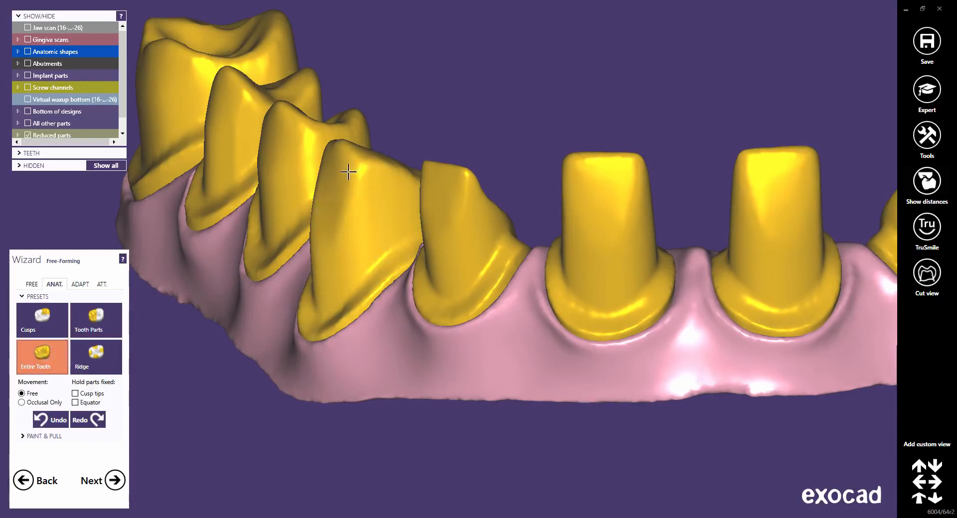
mouse_move(349, 172)
mouse_down()
mouse_move(336, 164)
mouse_move(343, 172)
mouse_up()
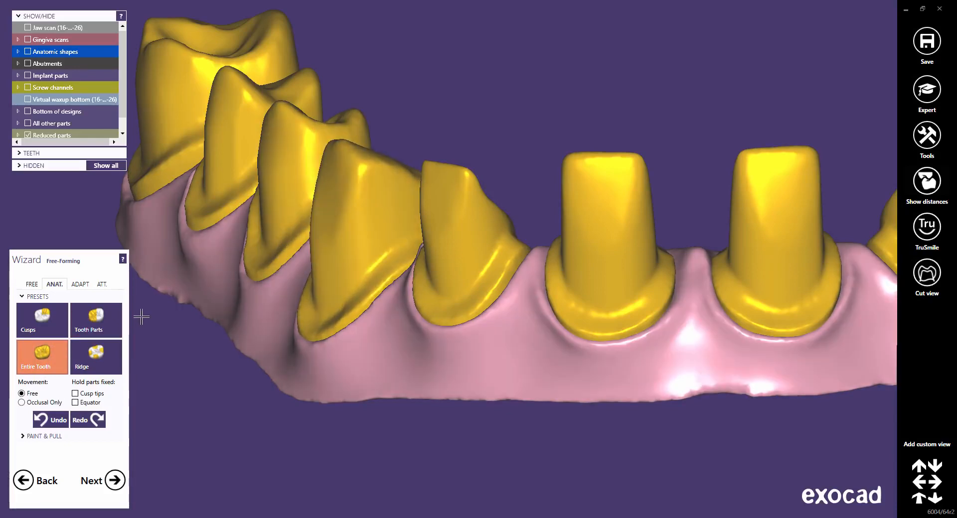
Switch to the Ridge preset, check the reduced teeth from the occlusal side, and proceed to the connectors.
click(106, 353)
right_drag(220, 312, 546, 255)
scroll(533, 235, up, 3)
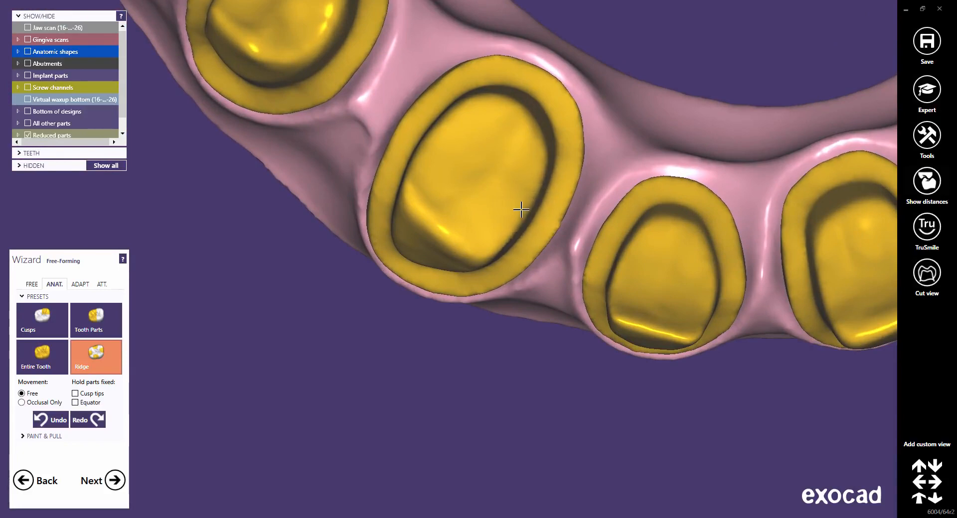
mouse_move(546, 266)
right_down()
mouse_move(543, 254)
mouse_move(560, 266)
right_up()
scroll(561, 265, down, 5)
middle_drag(651, 363, 547, 346)
right_drag(593, 342, 569, 351)
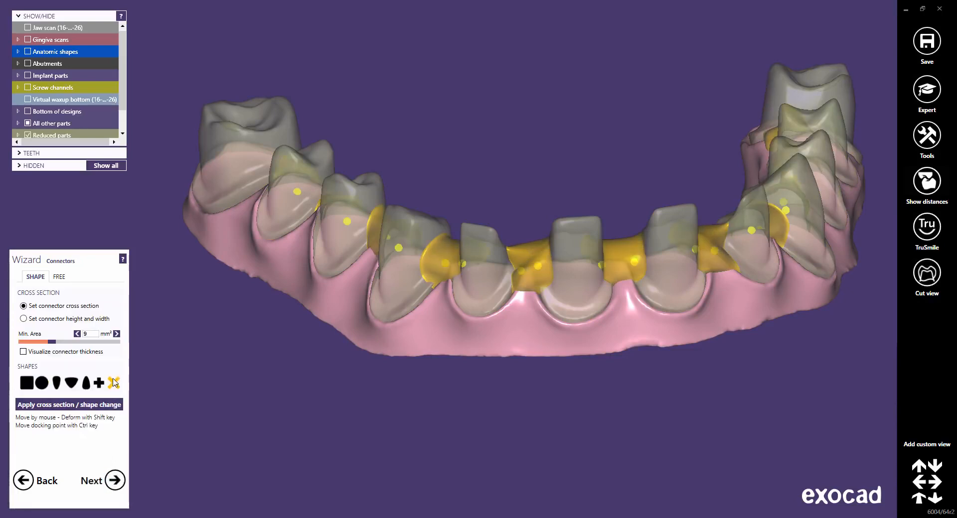
Remove all connectors by applying the X shape, and generate the virtual wax-up scan, continuing to its free-forming.
click(111, 405)
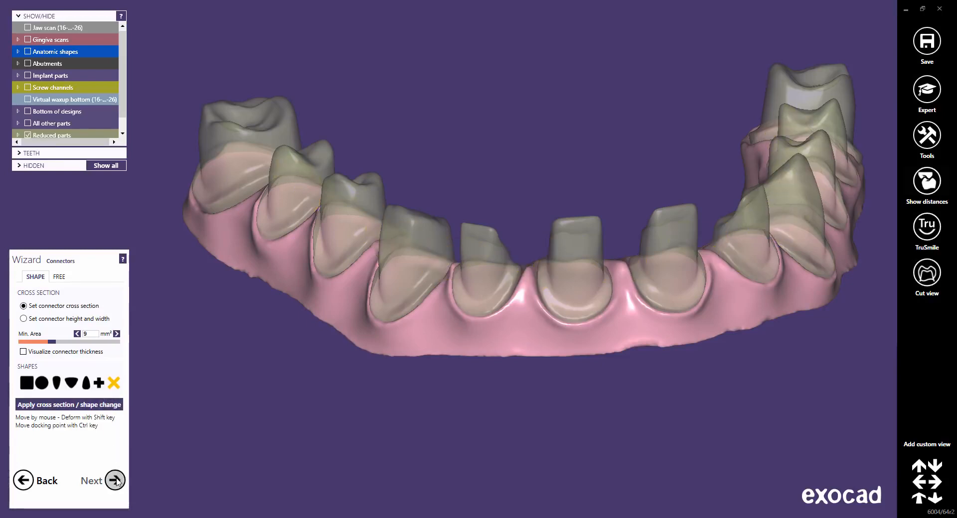
click(115, 481)
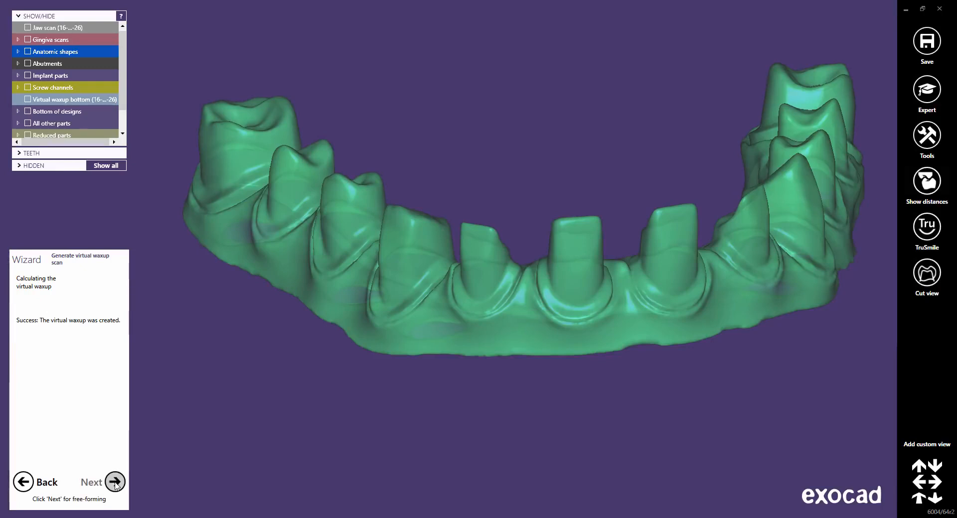
click(115, 482)
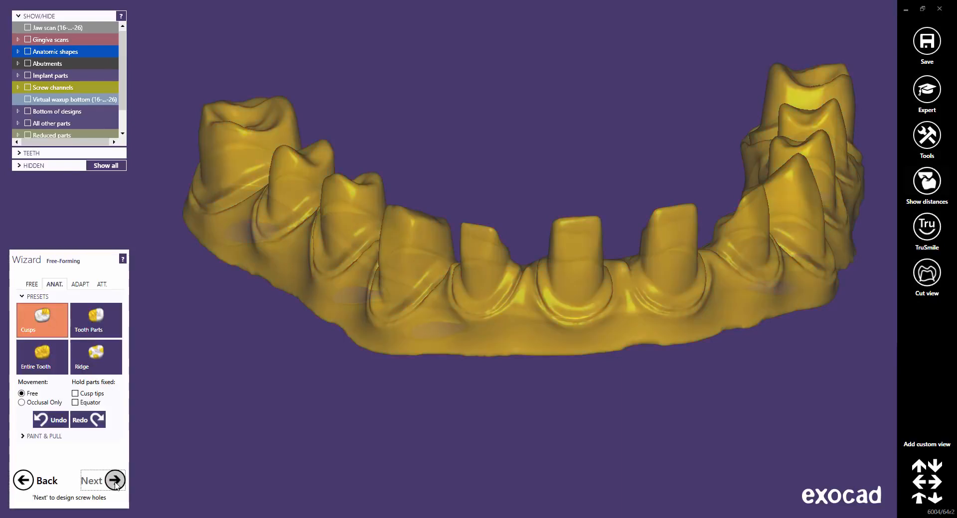
Make the anatomic wax-up fully opaque and display the gingiva scans beneath it.
scroll(122, 85, down, 2)
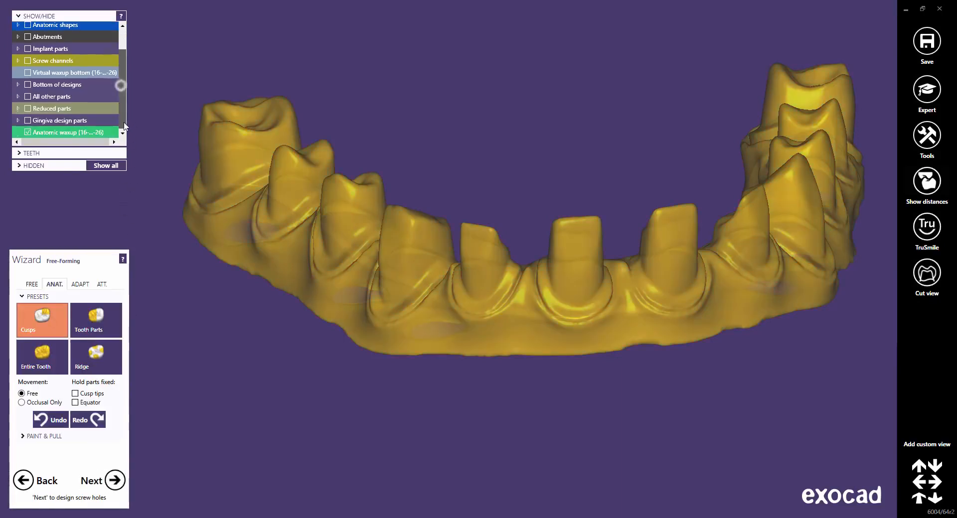
drag(62, 134, 79, 136)
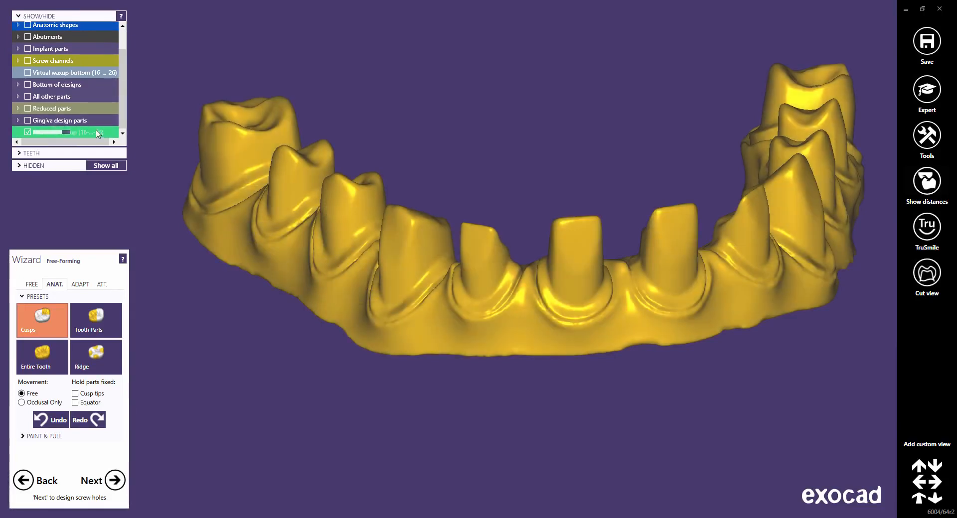
scroll(116, 67, up, 2)
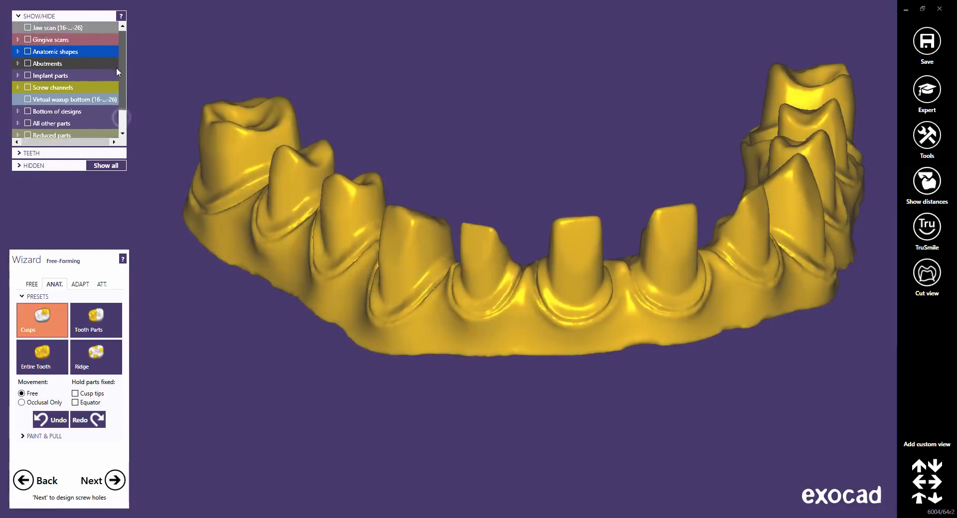
click(29, 40)
mouse_move(444, 348)
right_down()
mouse_move(472, 378)
mouse_move(474, 366)
mouse_move(455, 352)
right_up()
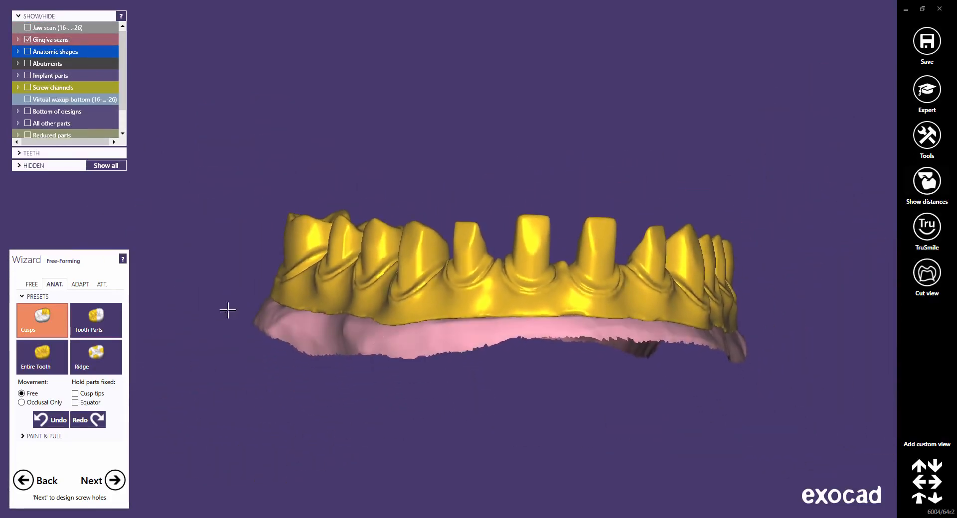
Adapt the wax-up base to the gingiva with Pontic adaptation at a desired distance of 0.5 mm.
click(84, 285)
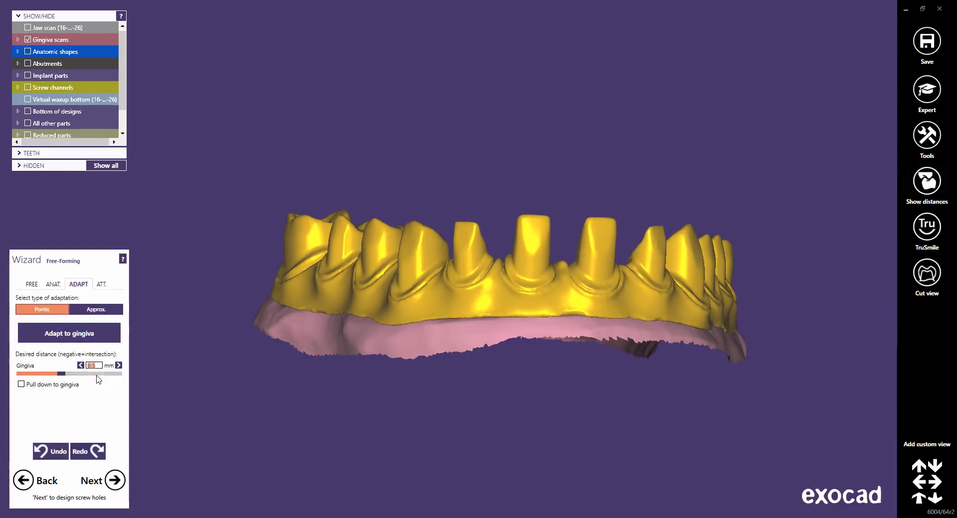
click(75, 337)
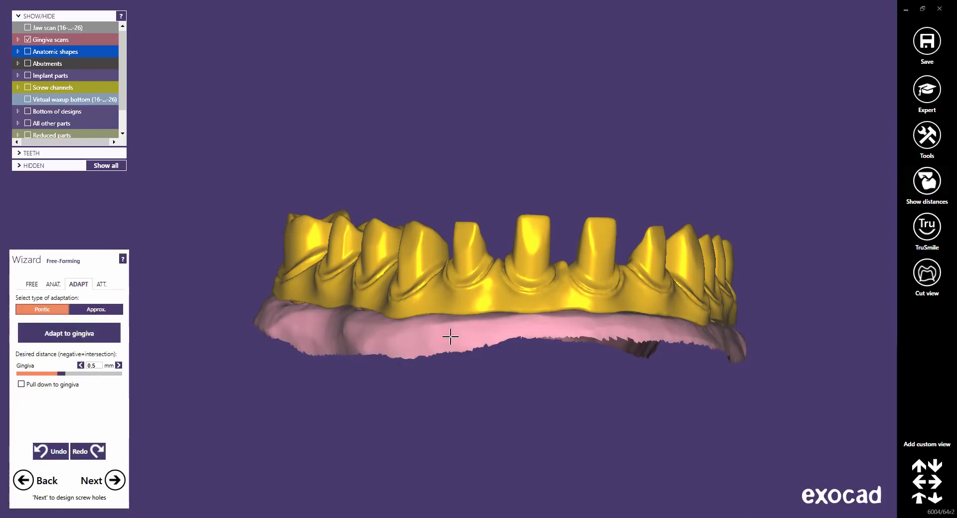
right_drag(519, 361, 517, 355)
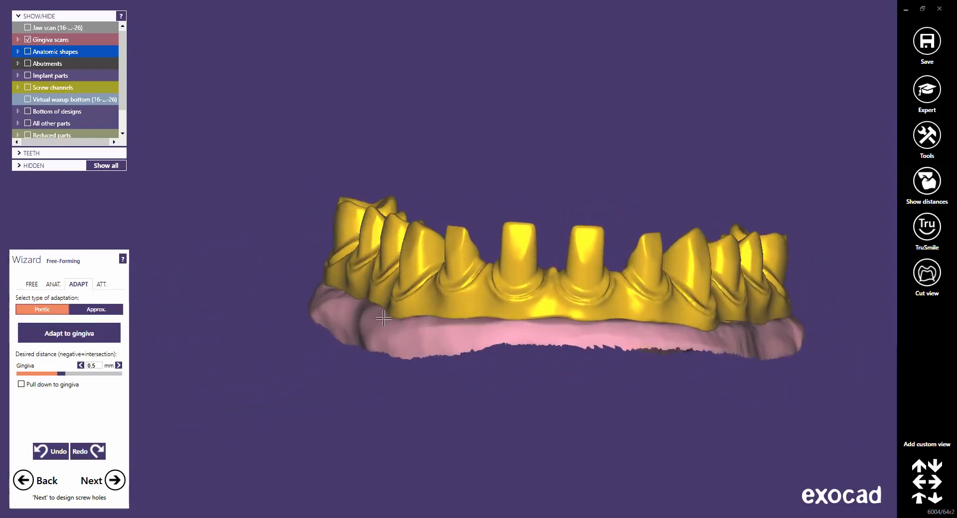
Hide the gingiva scans and smooth the inner basal edge from one molar to the front using Smooth/Flatten at maximum strength.
click(32, 285)
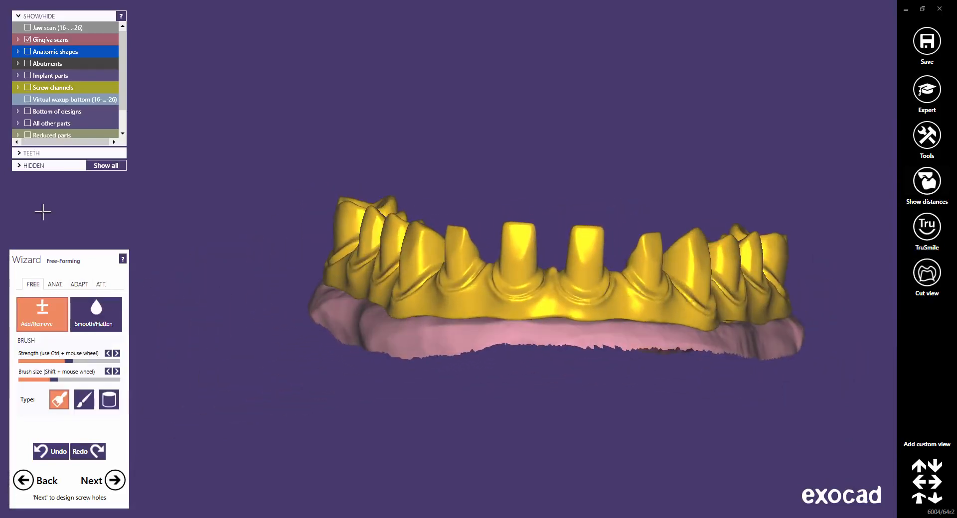
click(28, 39)
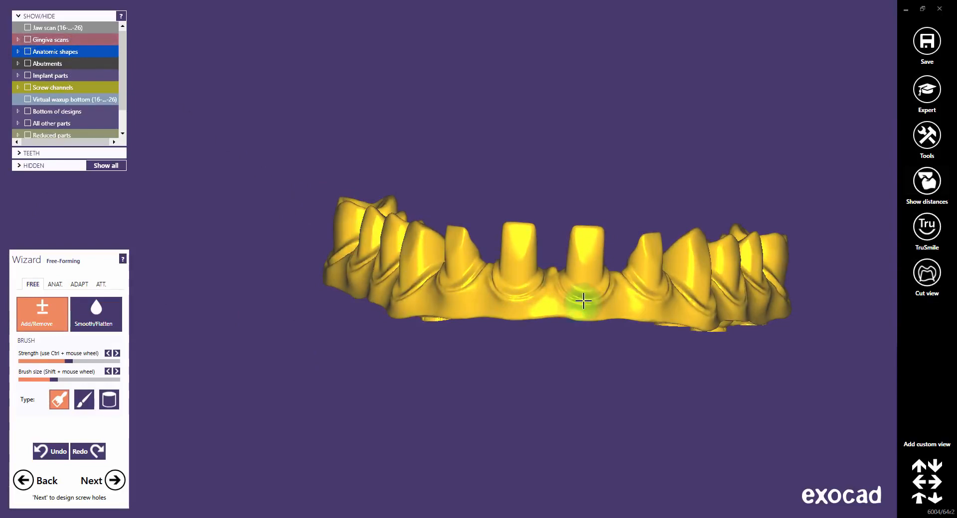
right_drag(574, 297, 671, 237)
scroll(671, 237, up, 1)
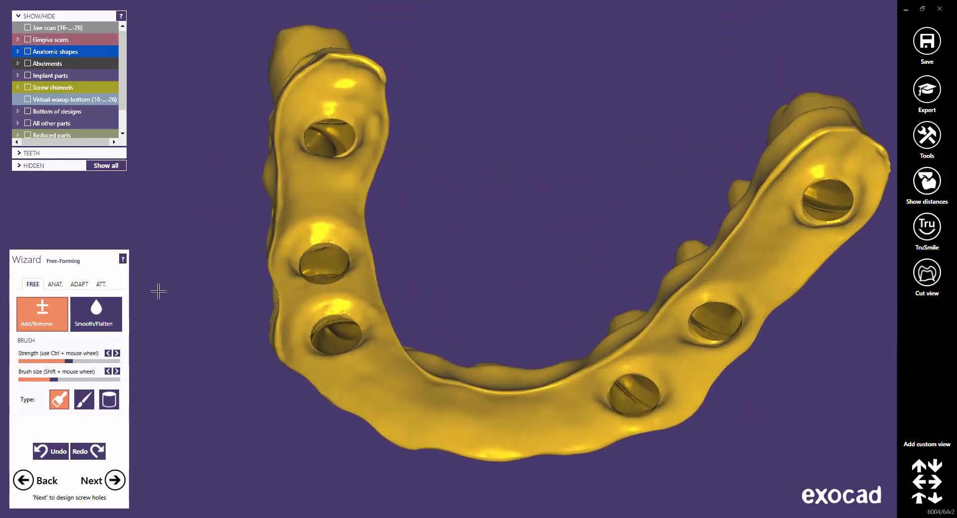
click(96, 314)
ctrl+scroll(788, 162, up, 4)
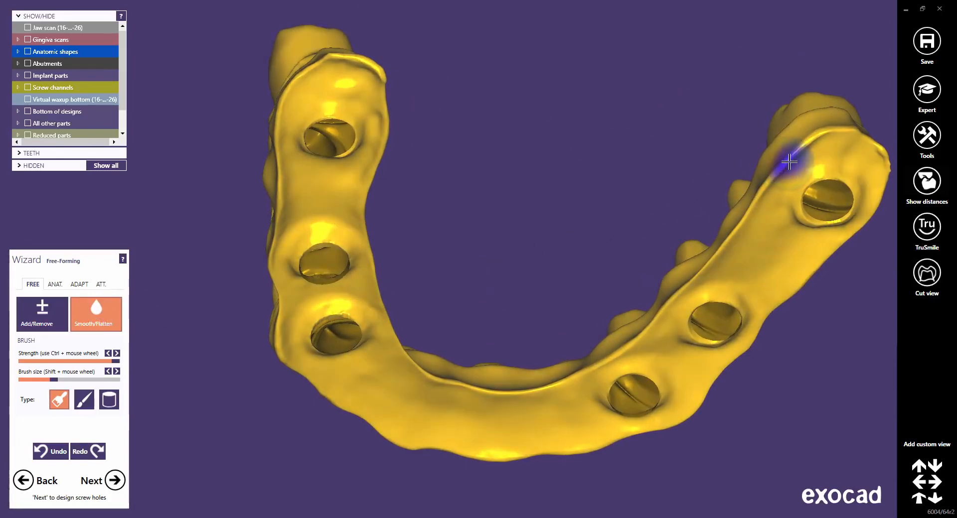
shift+scroll(789, 162, up, 4)
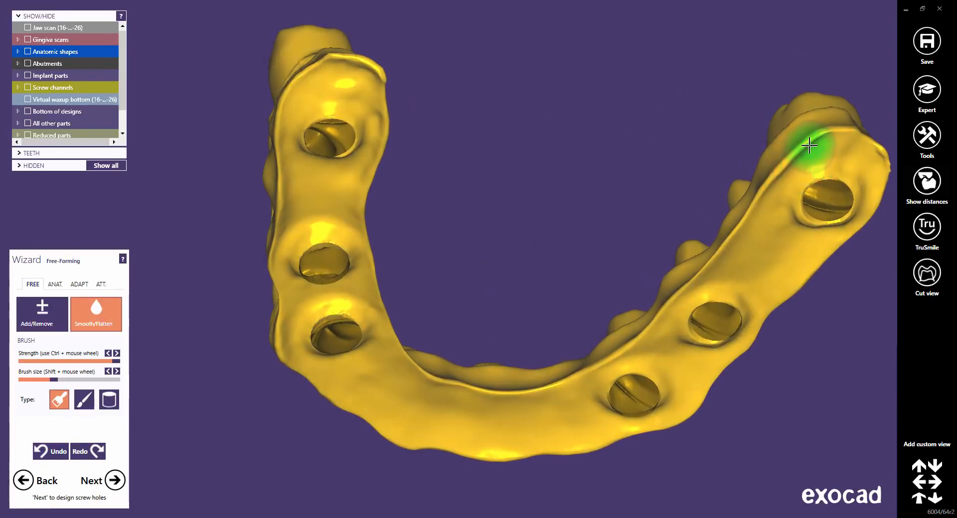
drag(810, 145, 769, 202)
right_drag(747, 219, 748, 272)
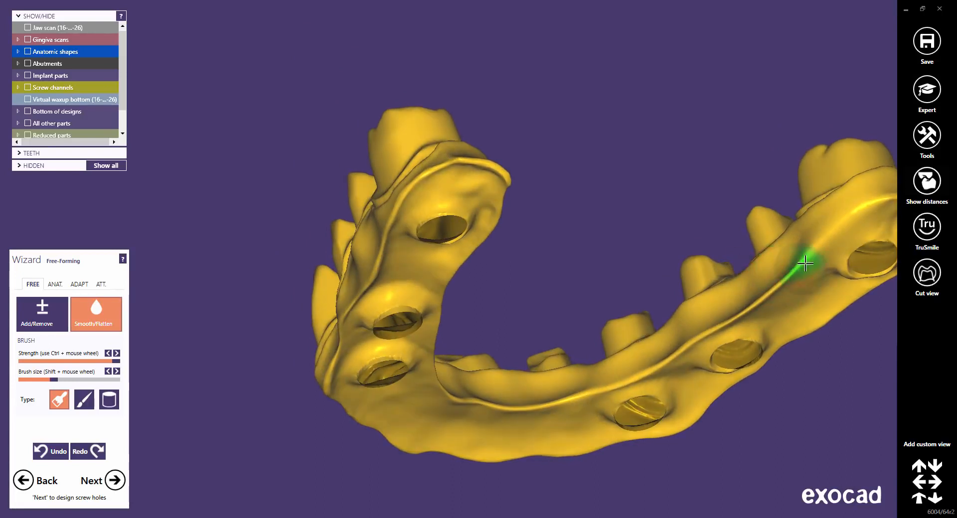
mouse_move(806, 263)
mouse_down()
mouse_move(754, 308)
mouse_move(563, 414)
mouse_move(445, 397)
mouse_up()
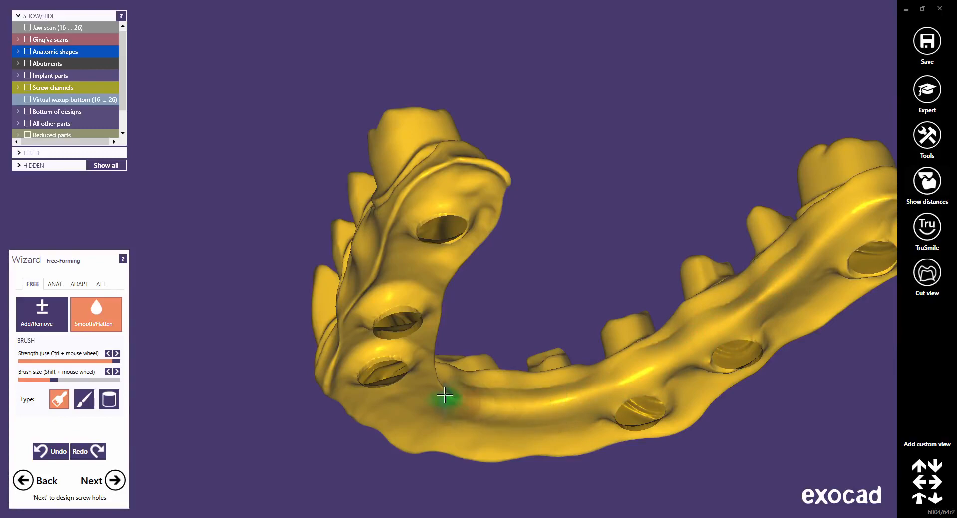
Smooth the remaining inner basal edge toward the opposite molar with a slightly smaller brush and check the bridge from the front.
right_drag(444, 397, 421, 242)
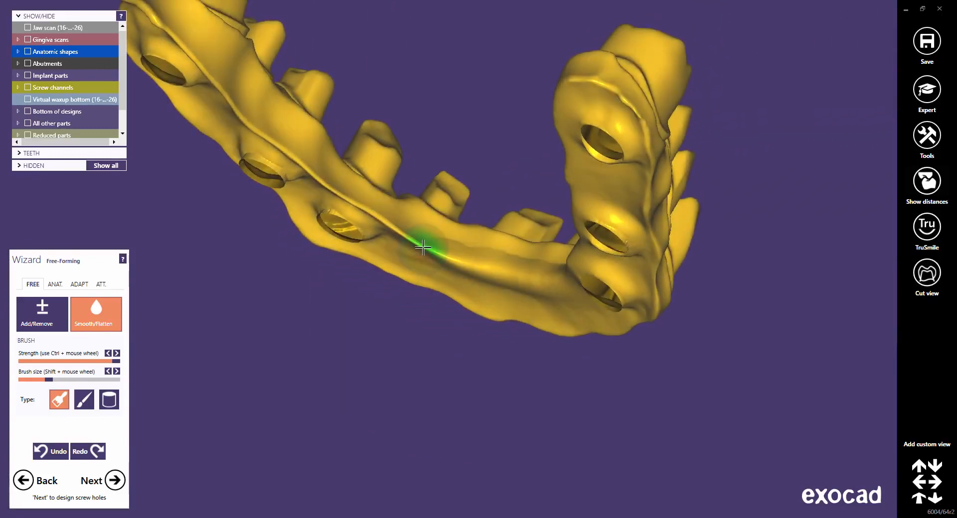
mouse_move(422, 248)
mouse_down()
mouse_move(326, 190)
mouse_move(244, 115)
mouse_move(180, 36)
mouse_move(147, 15)
mouse_up()
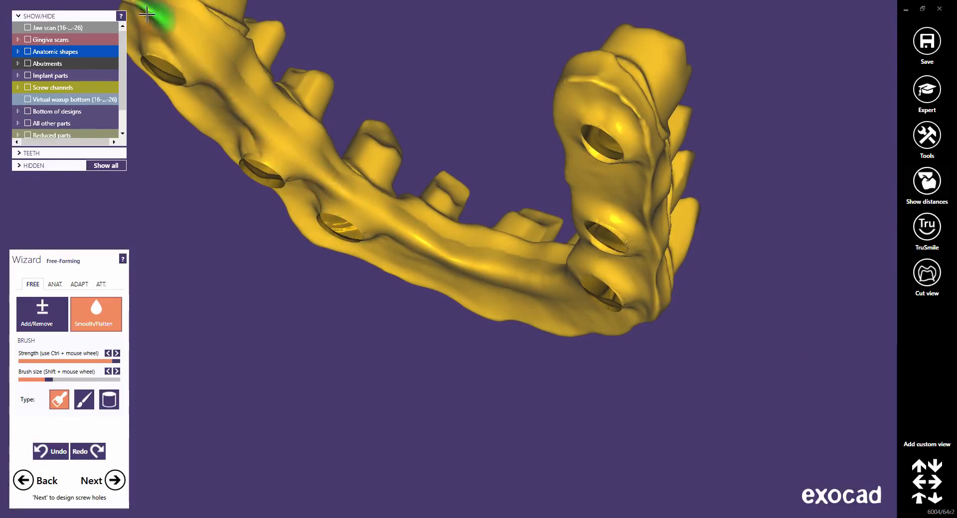
middle_click(174, 30)
right_drag(420, 222, 453, 267)
mouse_move(439, 256)
mouse_down()
mouse_move(411, 232)
mouse_move(424, 236)
mouse_move(408, 237)
mouse_move(420, 250)
mouse_up()
scroll(421, 249, down, 4)
mouse_move(420, 250)
right_down()
mouse_move(438, 285)
mouse_move(504, 303)
mouse_move(381, 309)
mouse_move(563, 314)
mouse_move(393, 223)
mouse_move(423, 202)
mouse_move(418, 212)
right_up()
scroll(418, 211, up, 4)
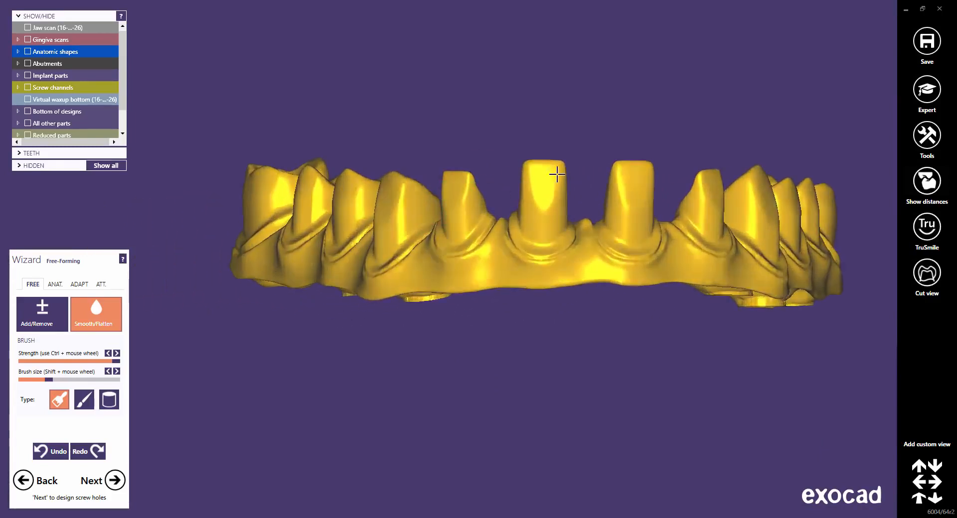
right_drag(557, 173, 541, 151)
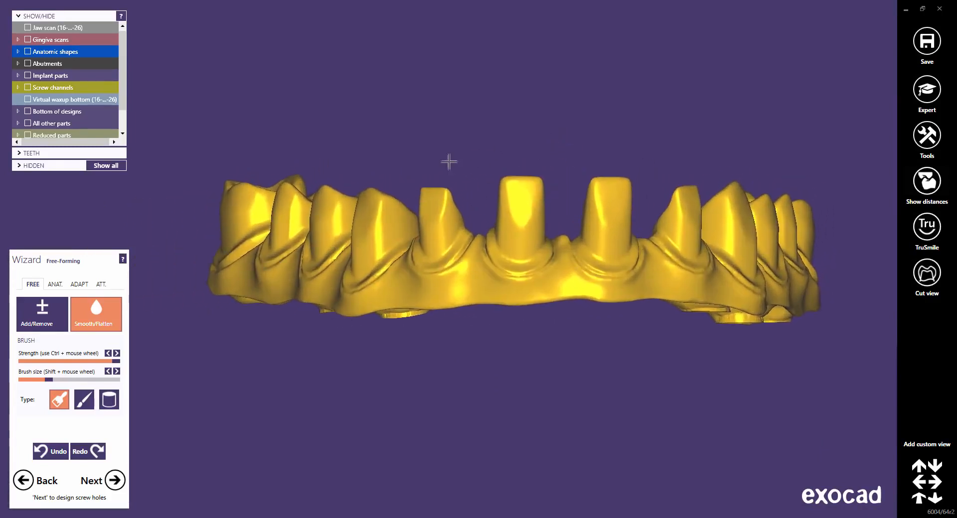
Proceed to the screw hole design, switch all screw holes off, and merge the parts into the restoration.
click(118, 488)
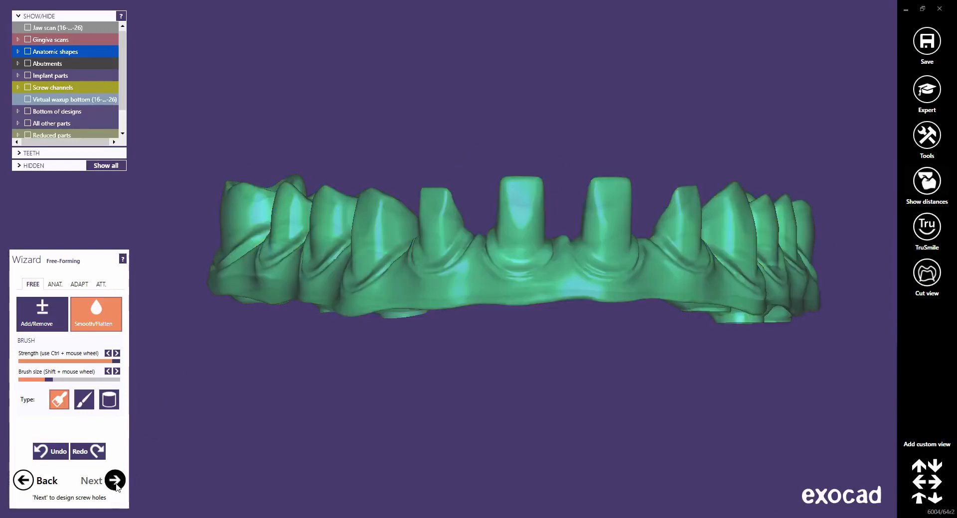
click(115, 481)
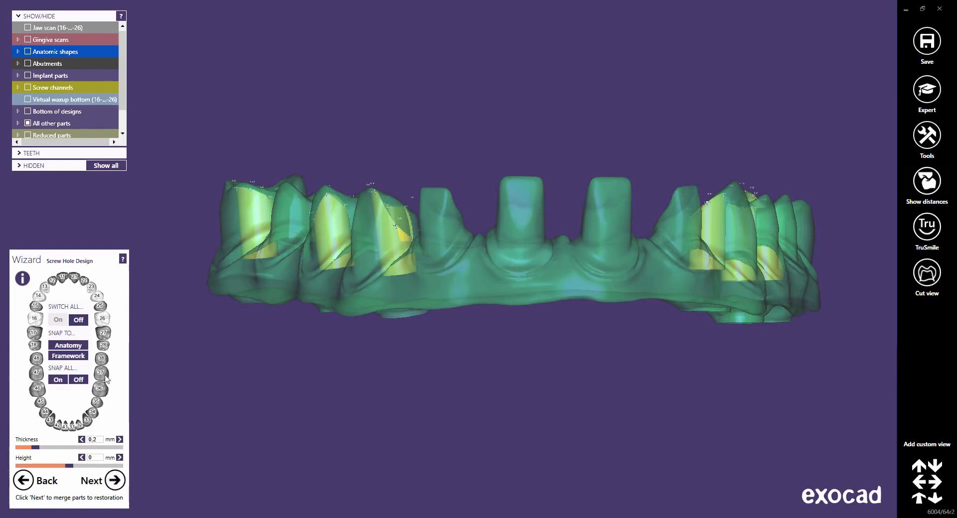
click(79, 320)
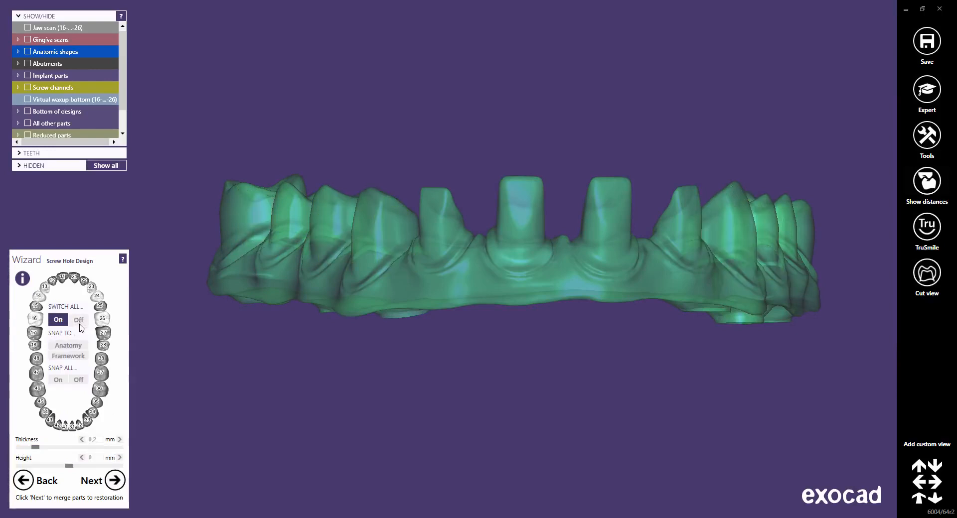
click(114, 481)
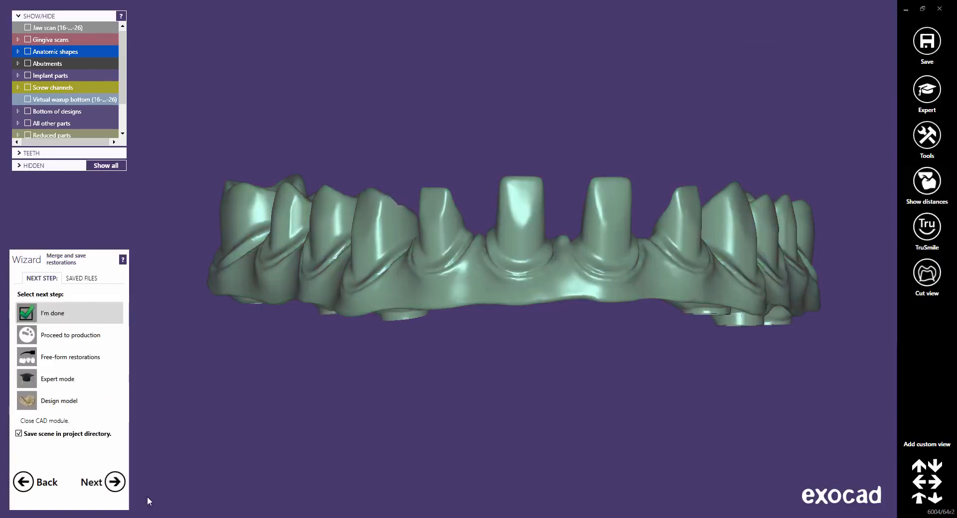
Display the gingiva scans, anatomic shapes and implant parts together with the merged bridge.
click(28, 40)
click(28, 52)
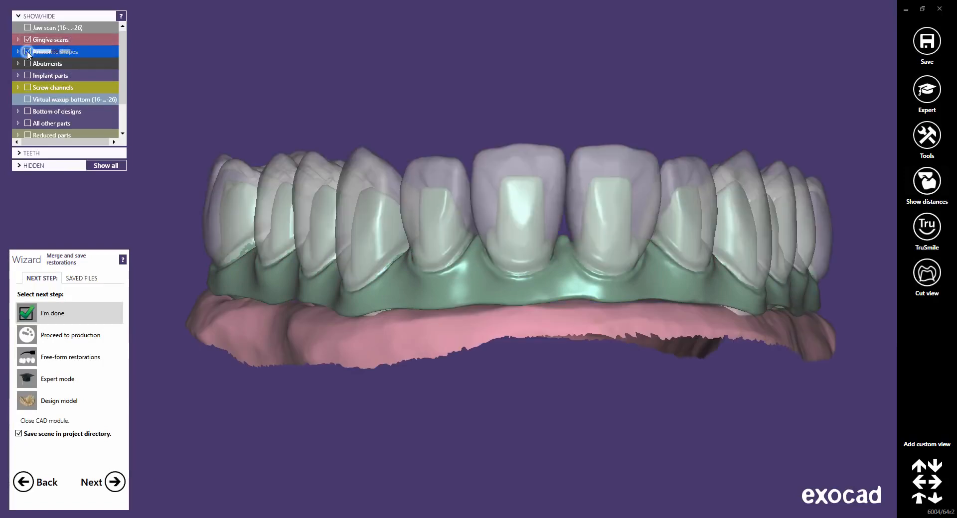
click(27, 75)
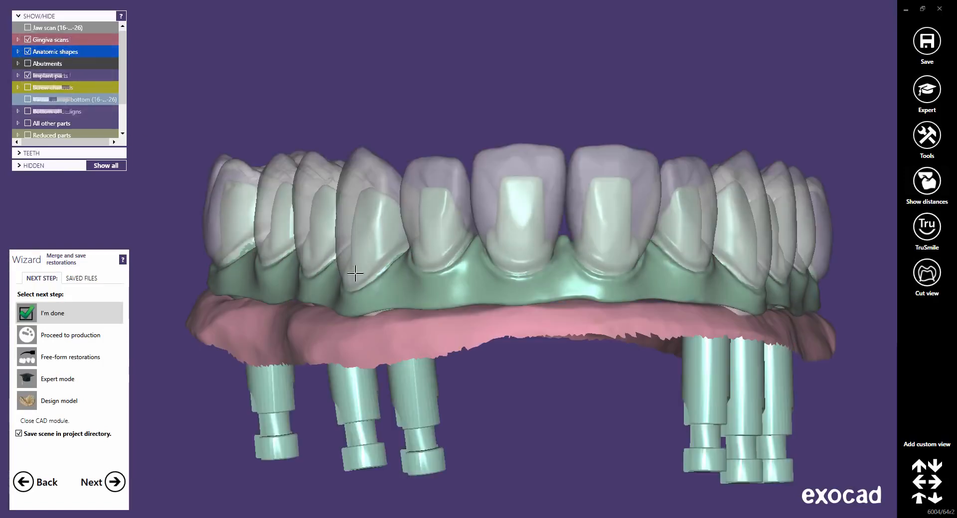
Examine the merged bridge against the anatomic shapes, gingiva and implants from the front and occlusal sides.
scroll(546, 338, up, 3)
right_drag(546, 338, 545, 336)
middle_click(564, 306)
right_drag(549, 295, 592, 302)
scroll(539, 293, down, 3)
right_drag(589, 327, 479, 318)
middle_drag(479, 318, 491, 276)
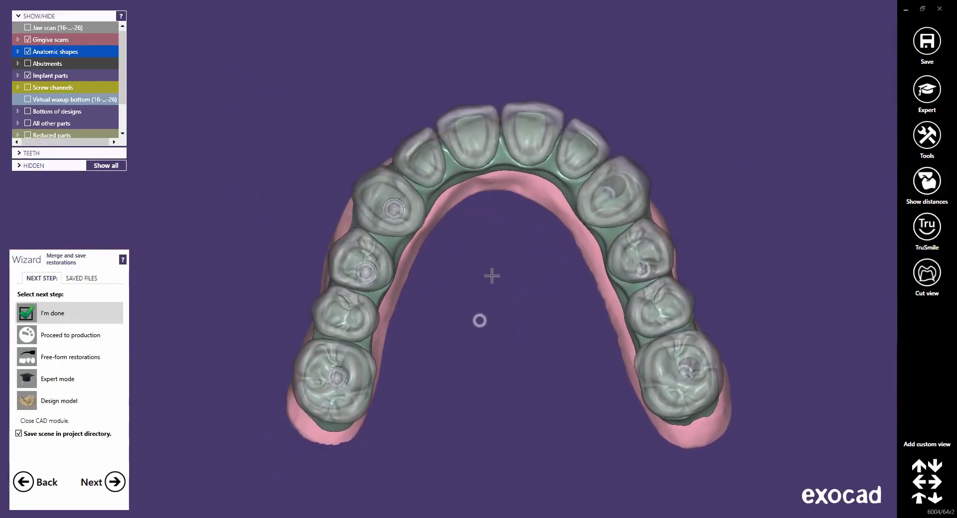
right_drag(480, 292, 487, 346)
scroll(499, 303, up, 2)
middle_drag(499, 303, 515, 387)
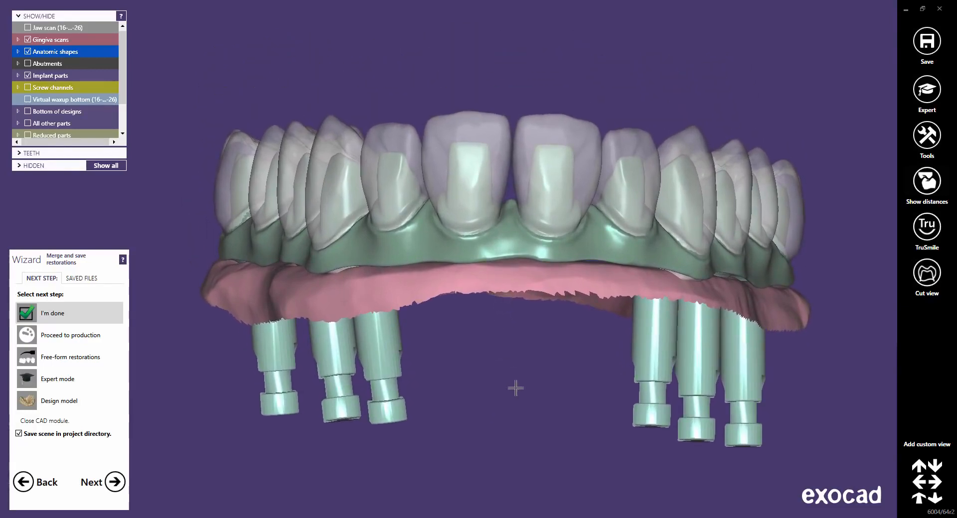